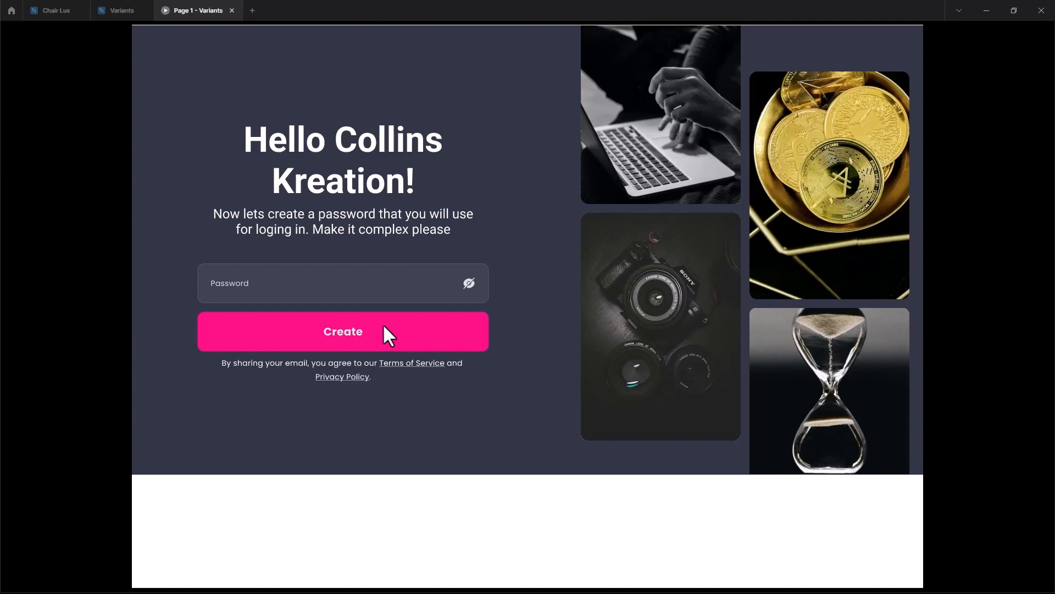
# Close the prototype preview and group the three sign-up screens below the home frame
pyautogui.hotkey('ctrl', 'w')
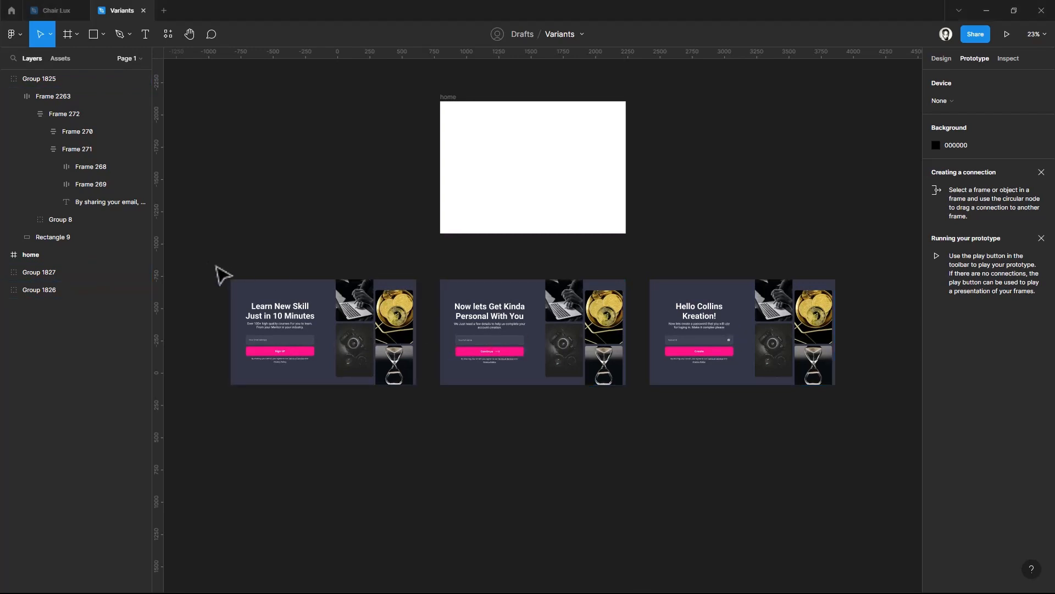
pyautogui.moveTo(215, 265); pyautogui.dragTo(869, 420)
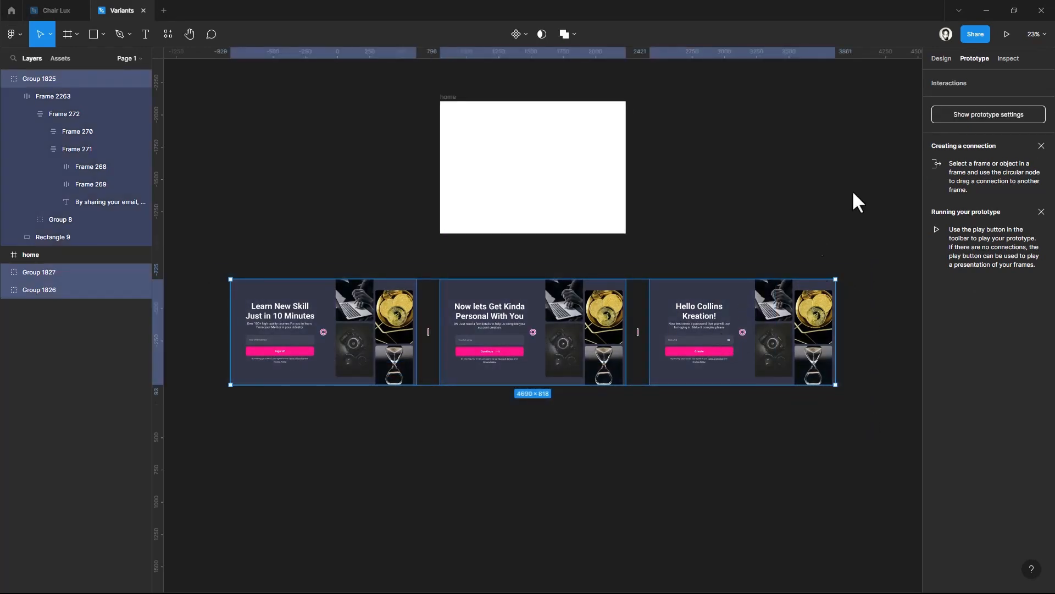
pyautogui.click(948, 60)
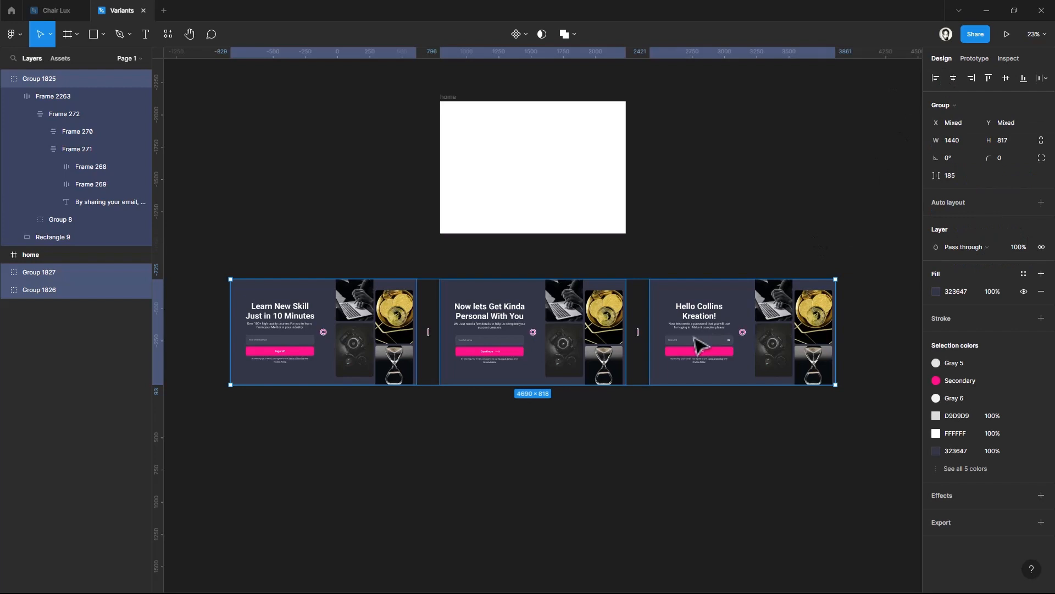
pyautogui.hotkey('ctrl', 'g')
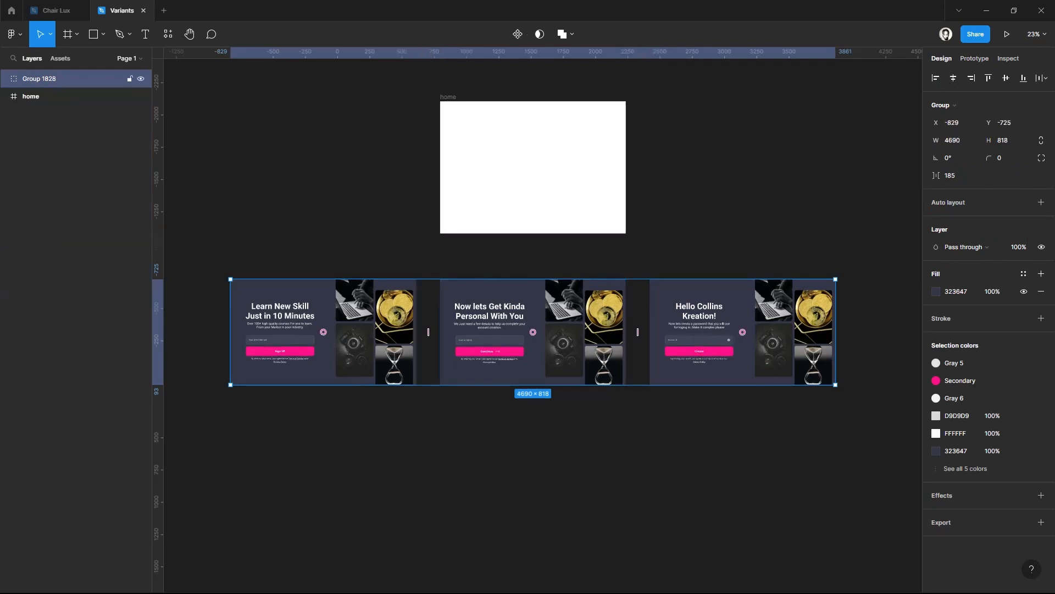
# Set the horizontal spacing between the grouped screens to 0
pyautogui.click(962, 180)
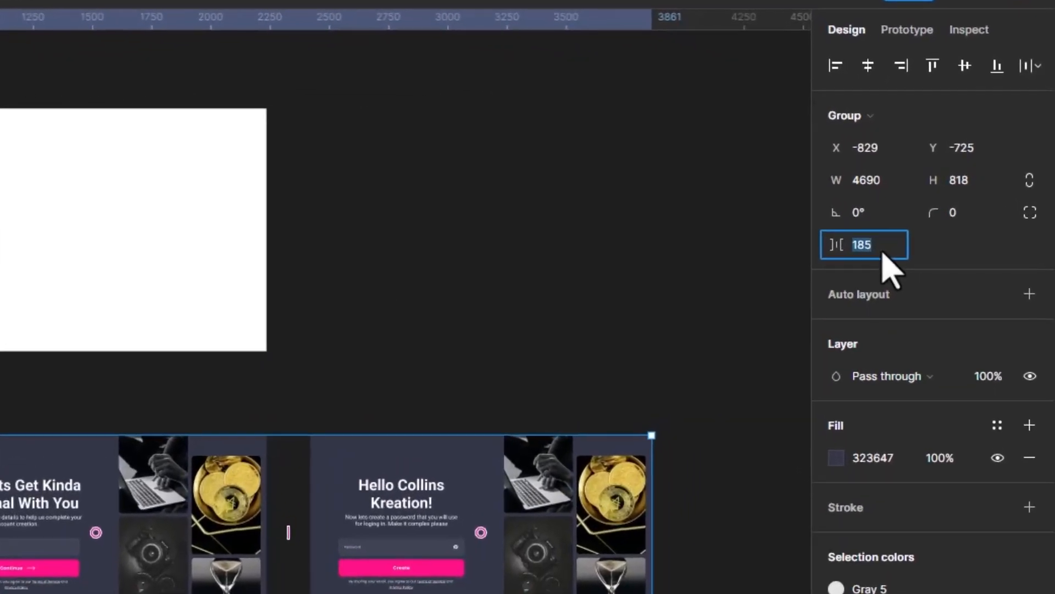
pyautogui.write('0')
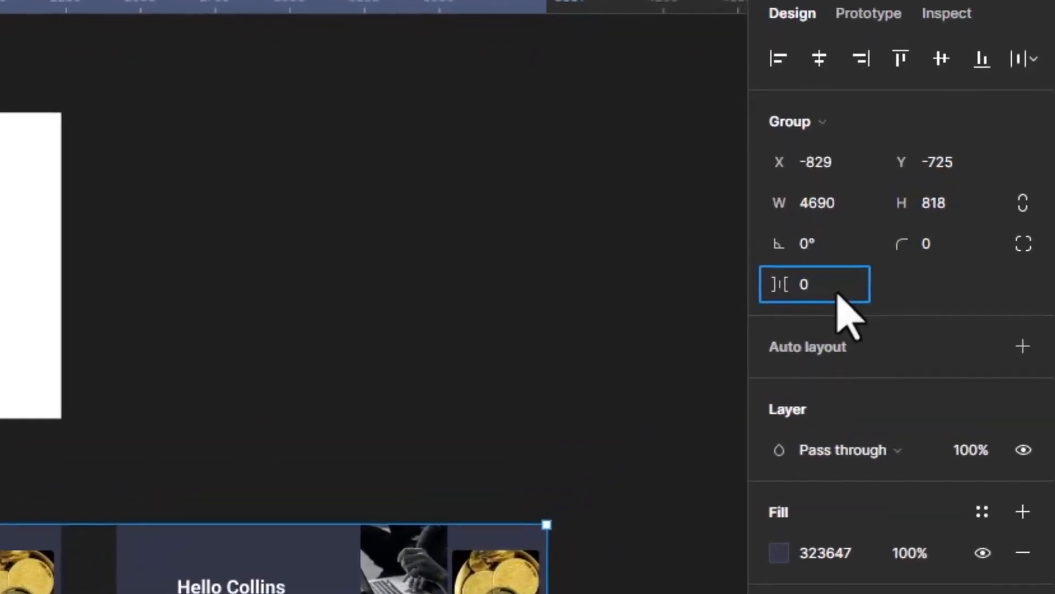
pyautogui.press('Return')
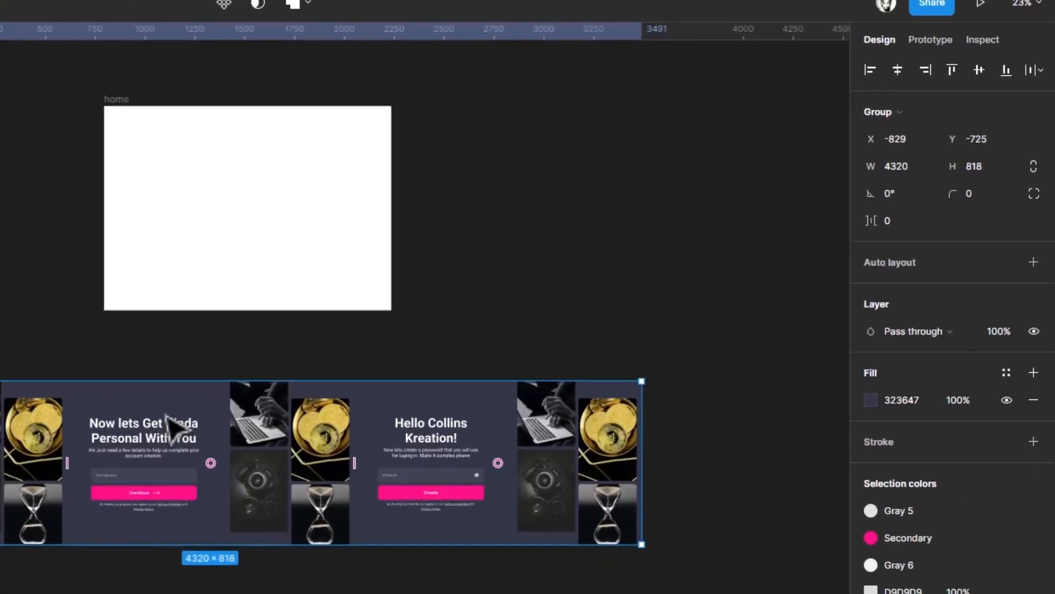
# Wrap the group in a frame cropped to the first screen at 1440 wide, with content clipping enabled
pyautogui.rightClick(233, 404)
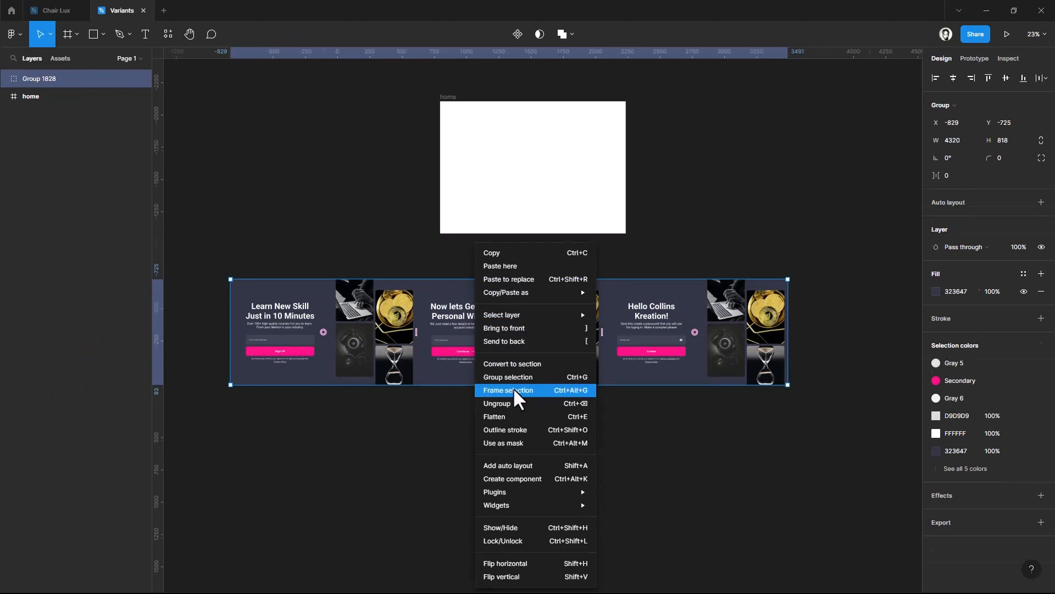
pyautogui.click(514, 389)
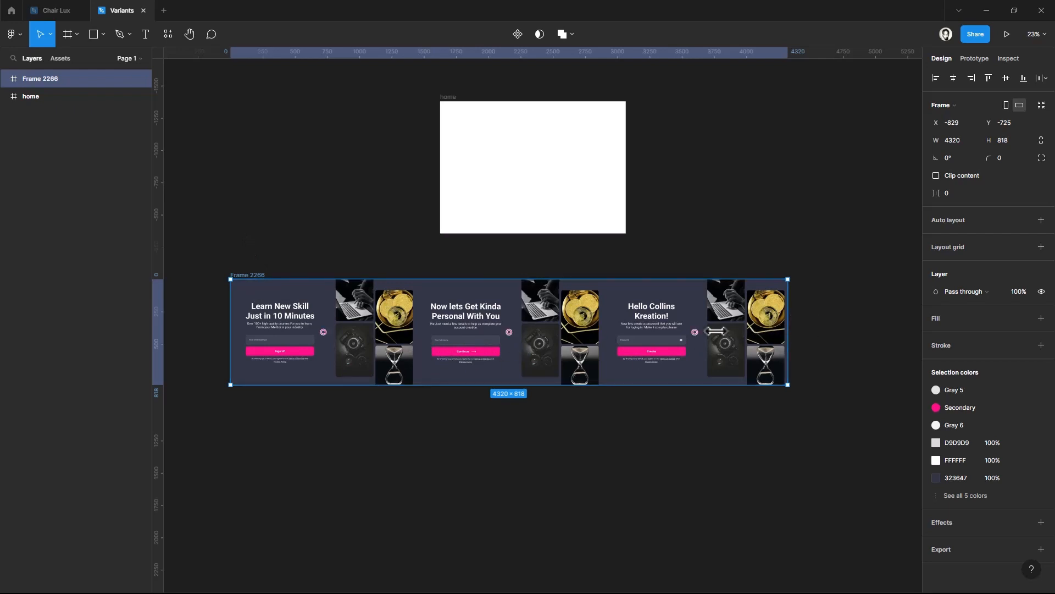
pyautogui.moveTo(716, 330); pyautogui.dragTo(418, 319)
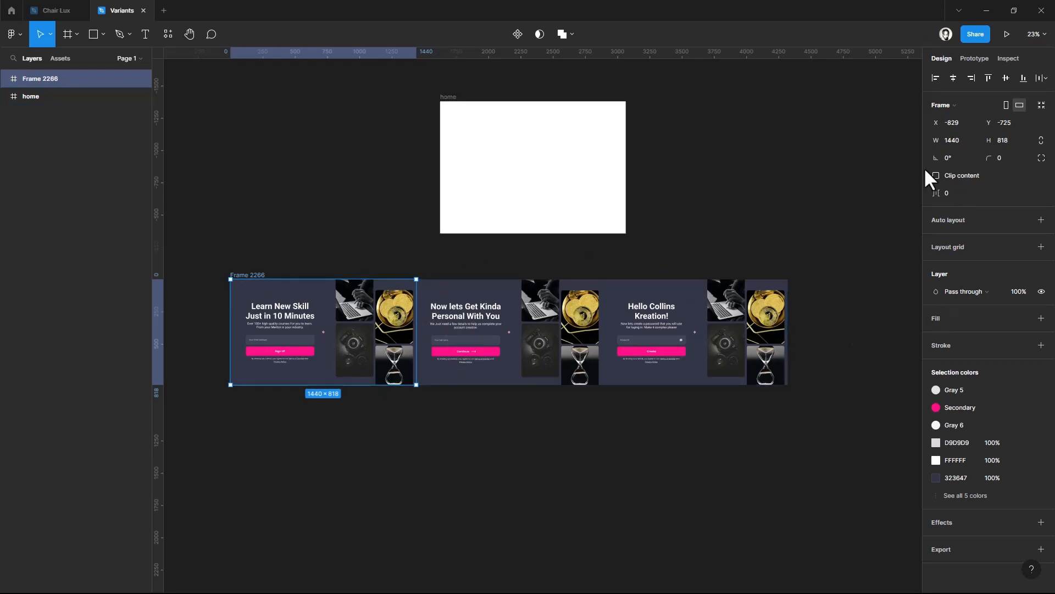
pyautogui.click(935, 174)
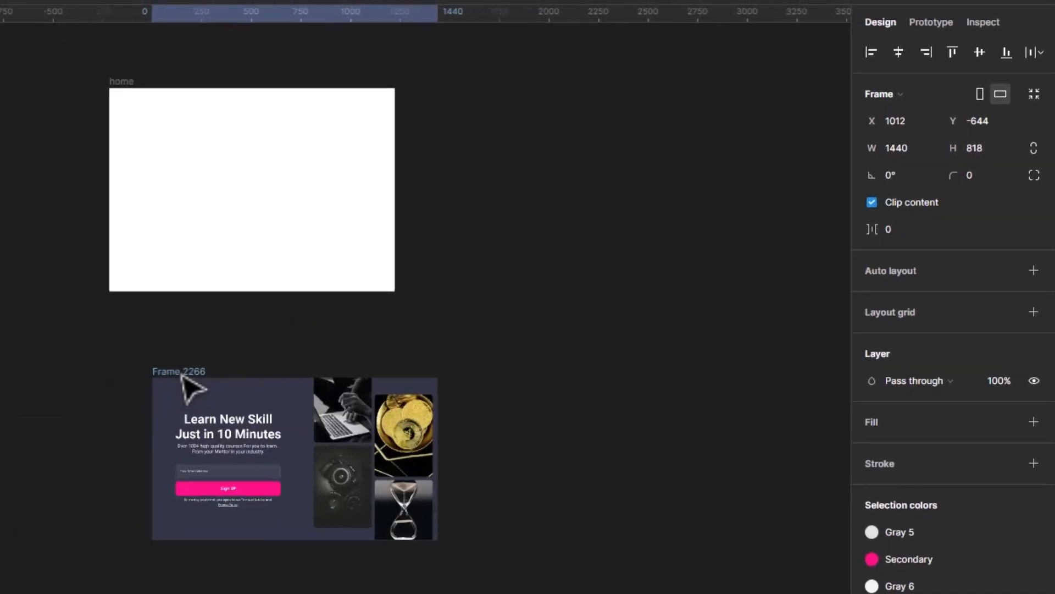
# Move the clipped frame to about X 897, Y -665 and rename it Slider
pyautogui.moveTo(181, 375); pyautogui.dragTo(160, 370)
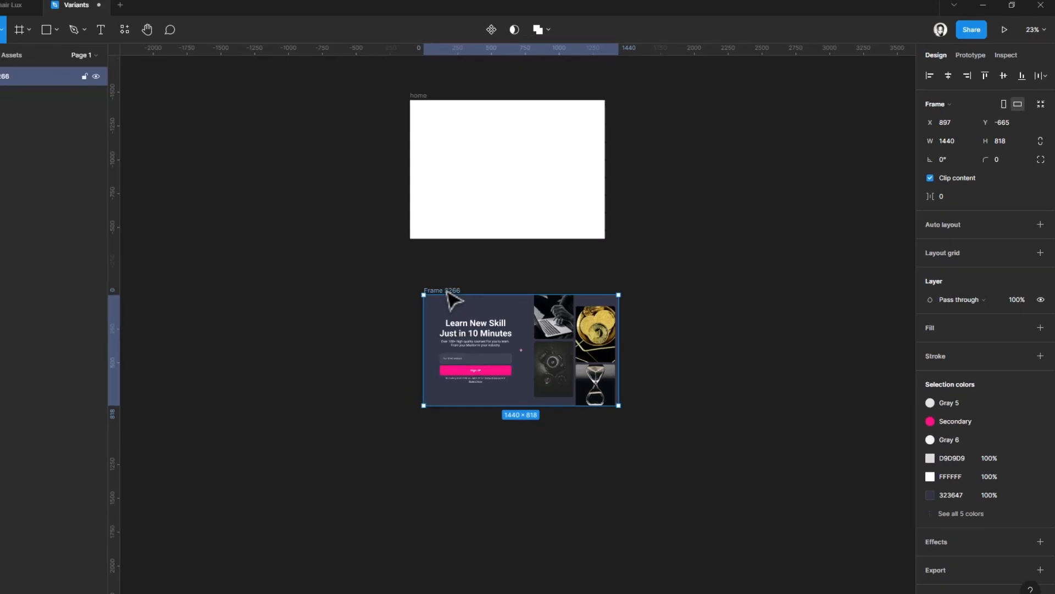
pyautogui.hotkey('shift', '2')
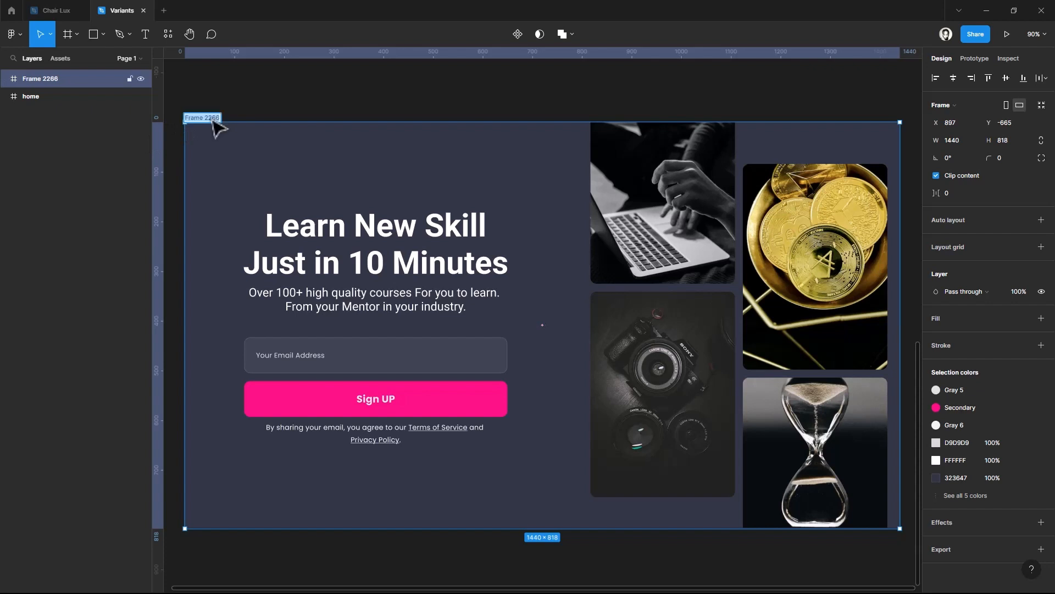
pyautogui.write('Slider')
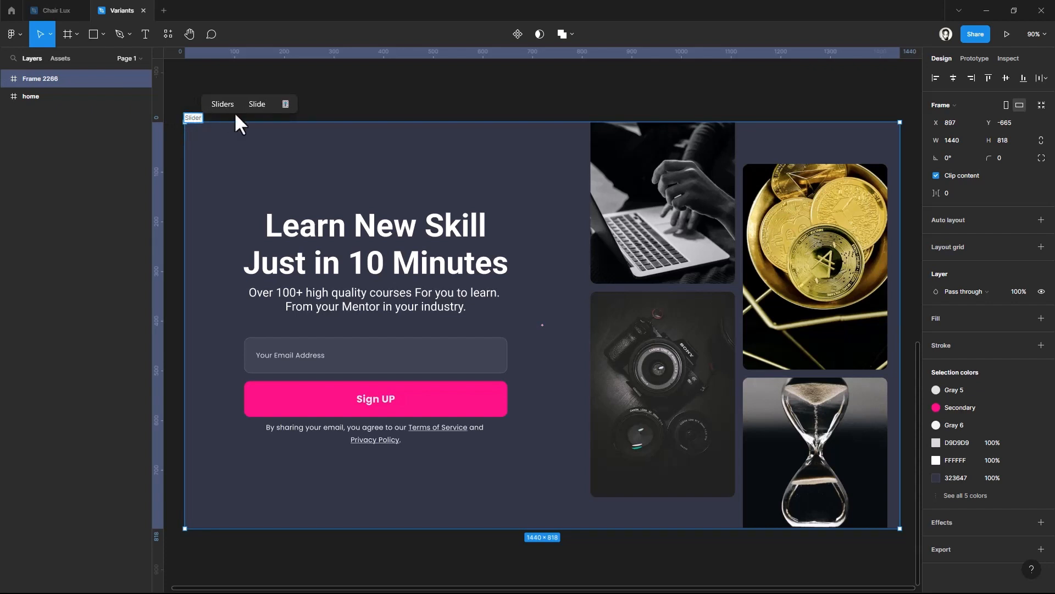
pyautogui.press('Return')
pyautogui.click(381, 111)
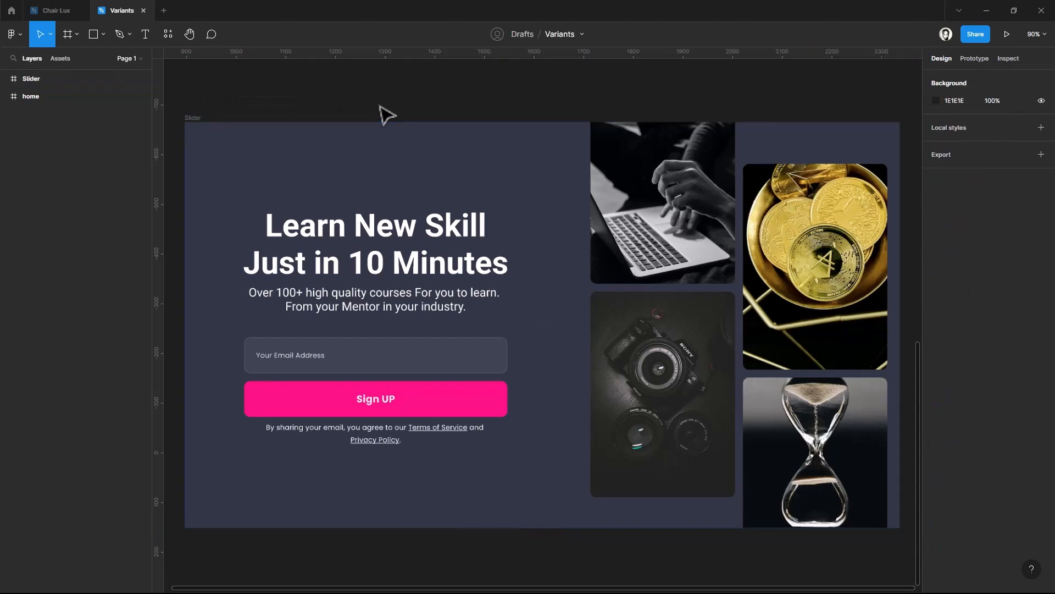
# Turn the Slider frame into a component and add a second variant
pyautogui.click(365, 167)
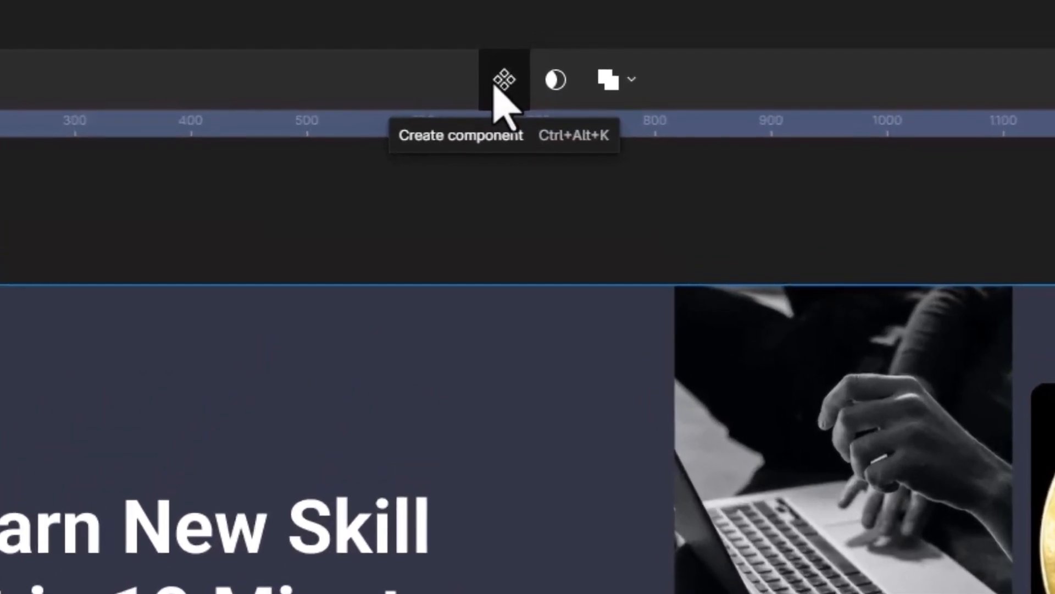
pyautogui.click(502, 85)
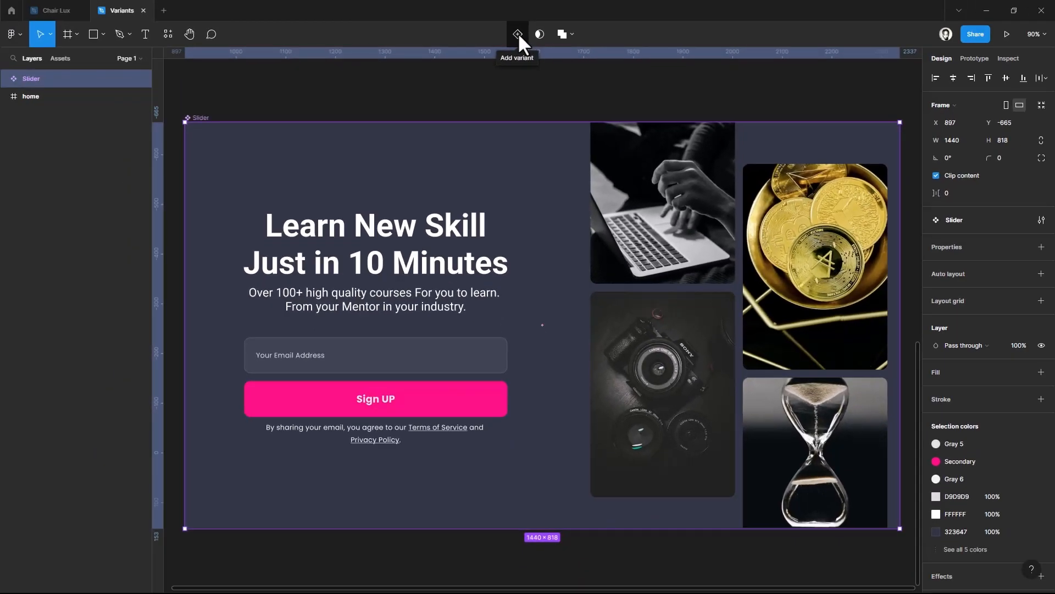
pyautogui.click(518, 33)
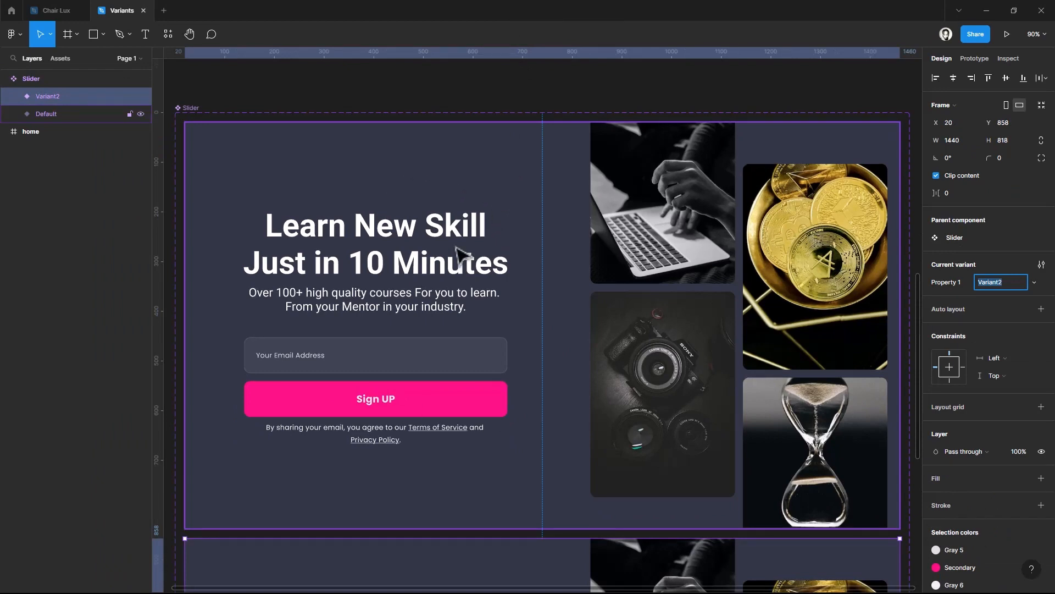
# Add a third variant to the Slider component below Variant2
pyautogui.scroll(-5, 460, 254)
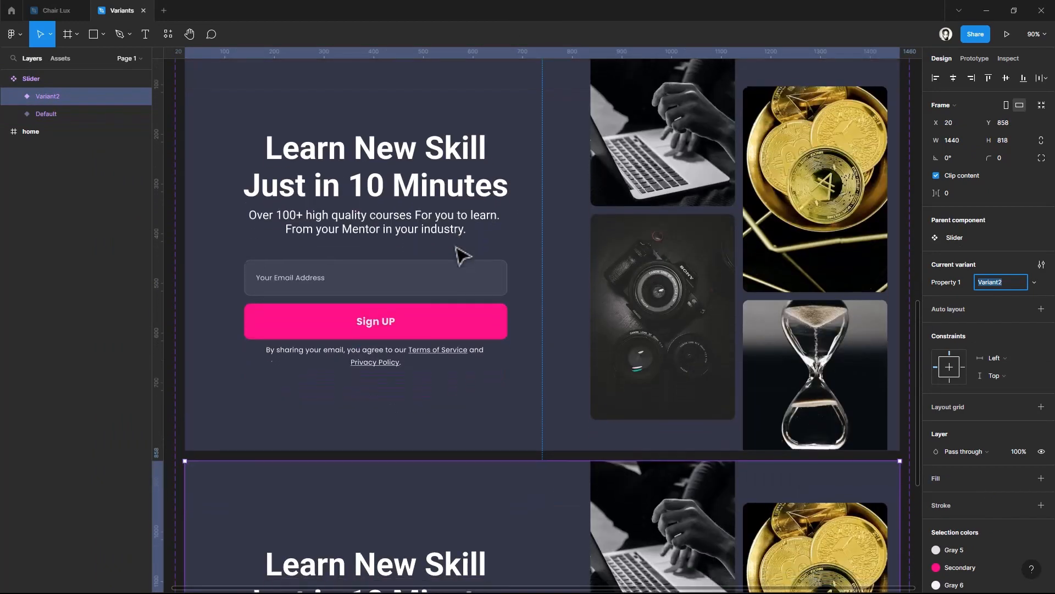
pyautogui.scroll(-5, 461, 254)
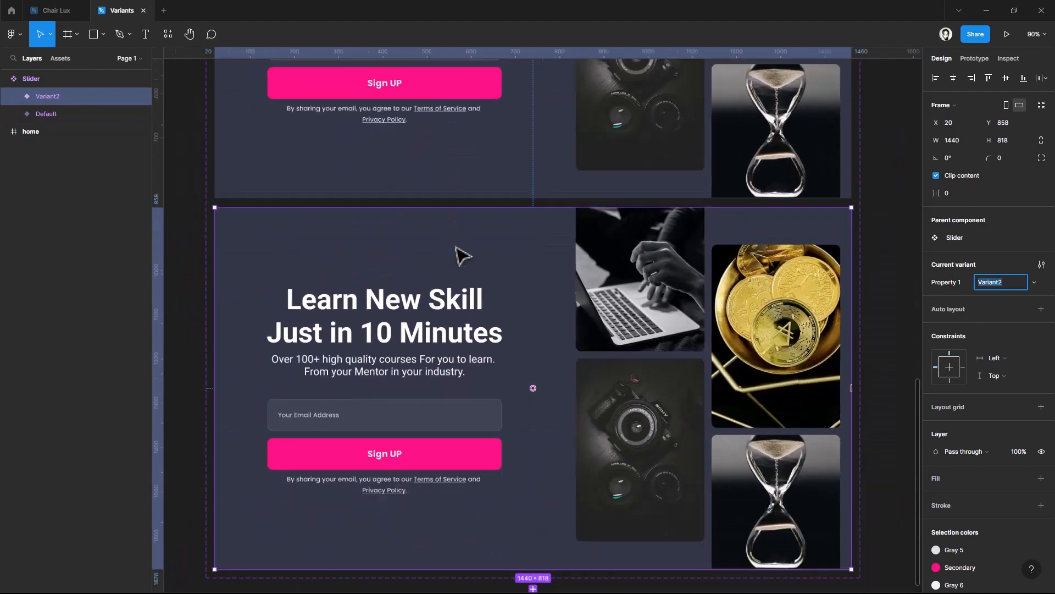
pyautogui.scroll(3, 460, 254)
pyautogui.scroll(1, 456, 247)
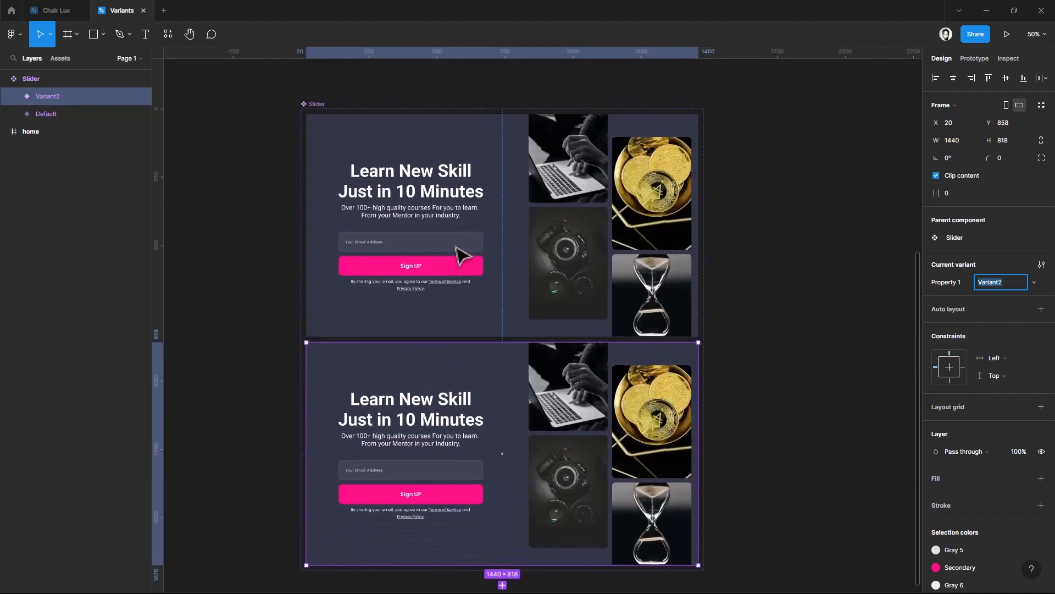
pyautogui.click(496, 400)
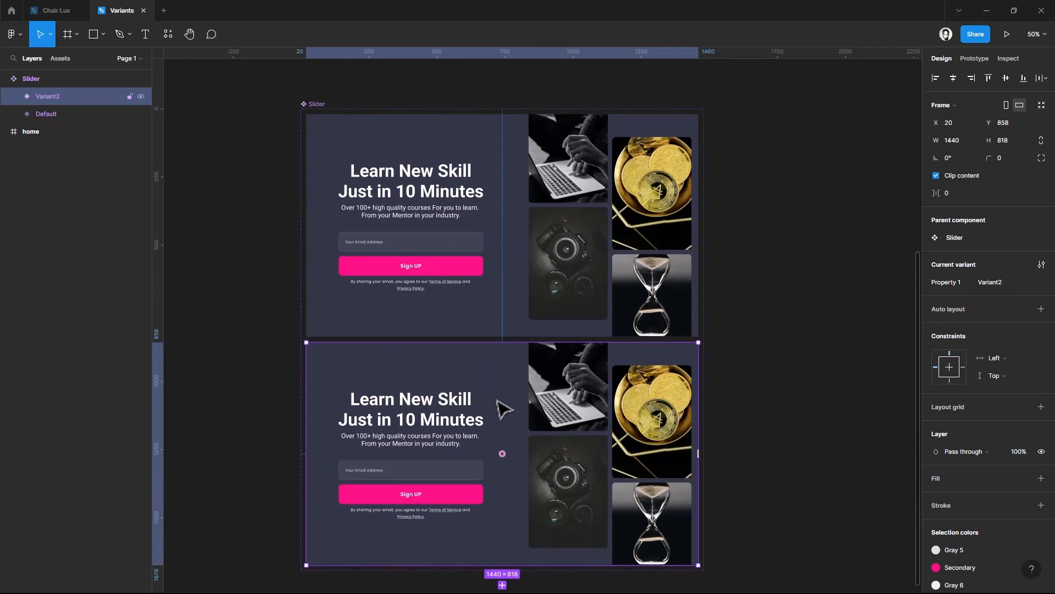
pyautogui.scroll(-3, 503, 410)
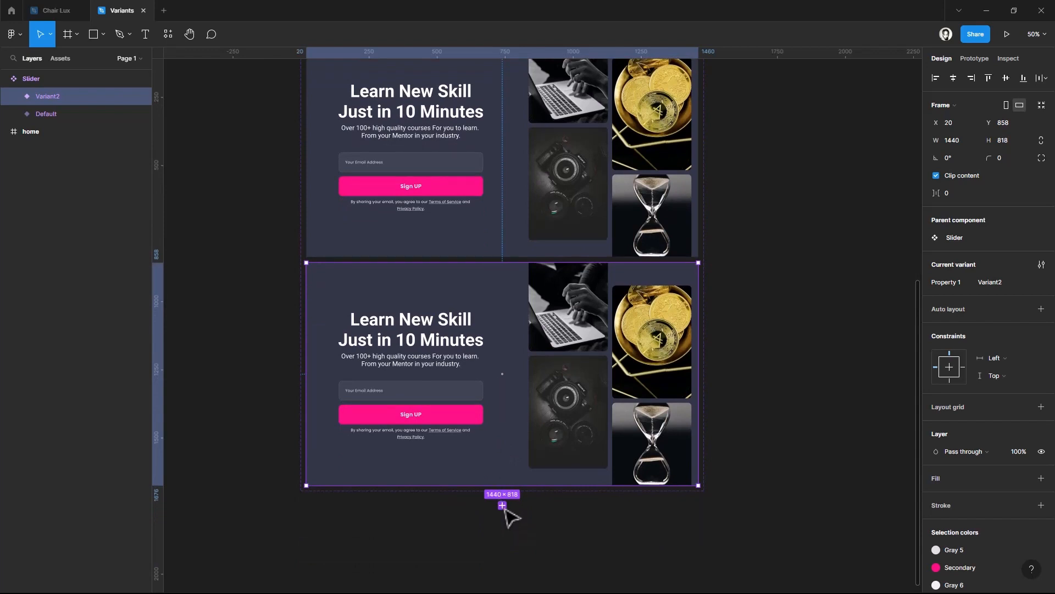
pyautogui.click(502, 505)
# Try to shift only the first screen's group, Group 1825, left inside Variant2 to about X -530, and undo the shift
pyautogui.scroll(1, 510, 517)
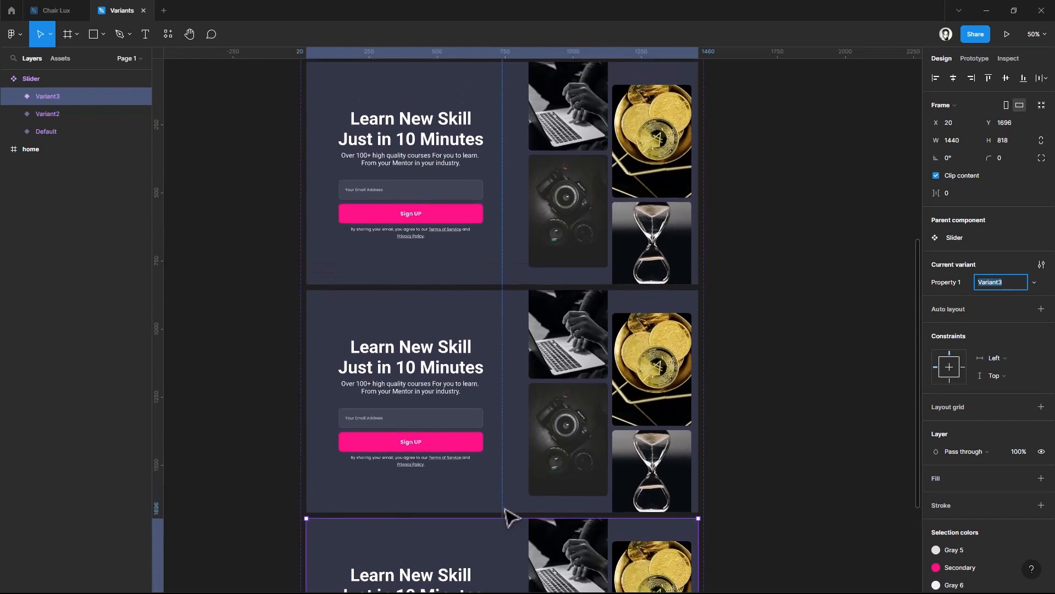
pyautogui.scroll(-4, 509, 517)
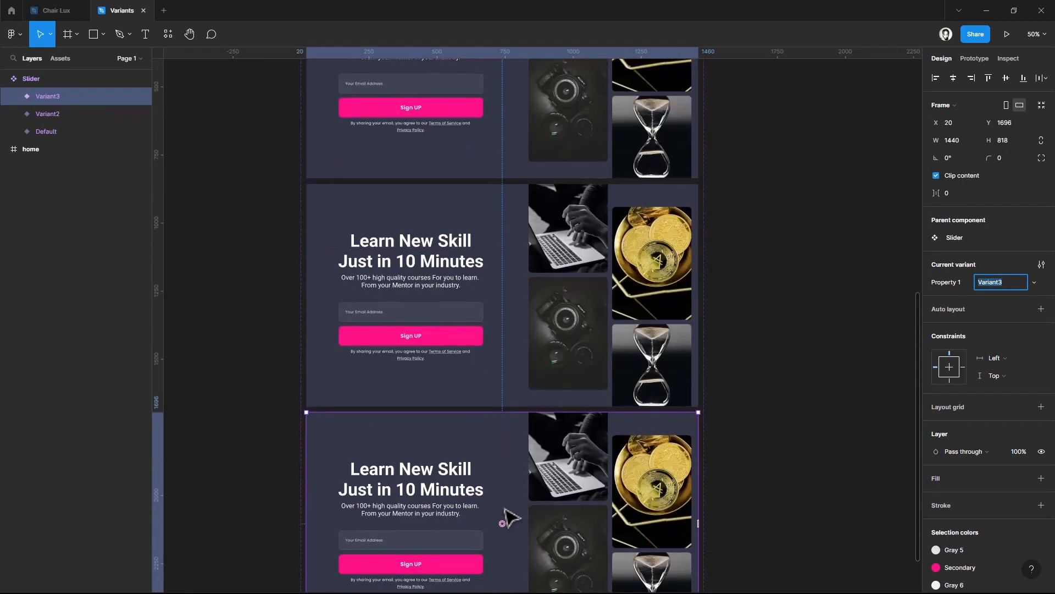
pyautogui.scroll(2, 509, 517)
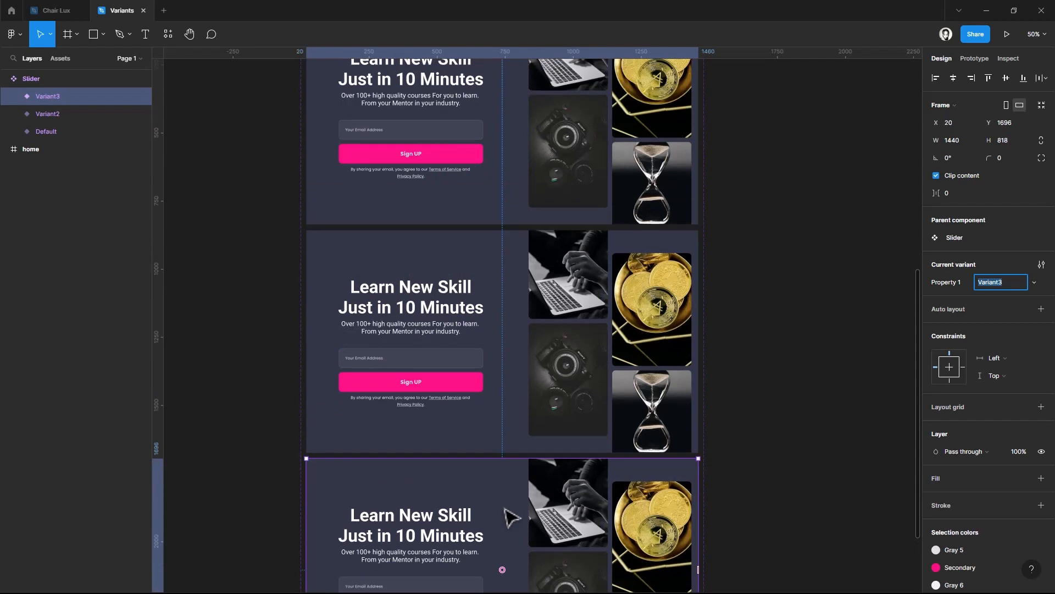
pyautogui.click(576, 364)
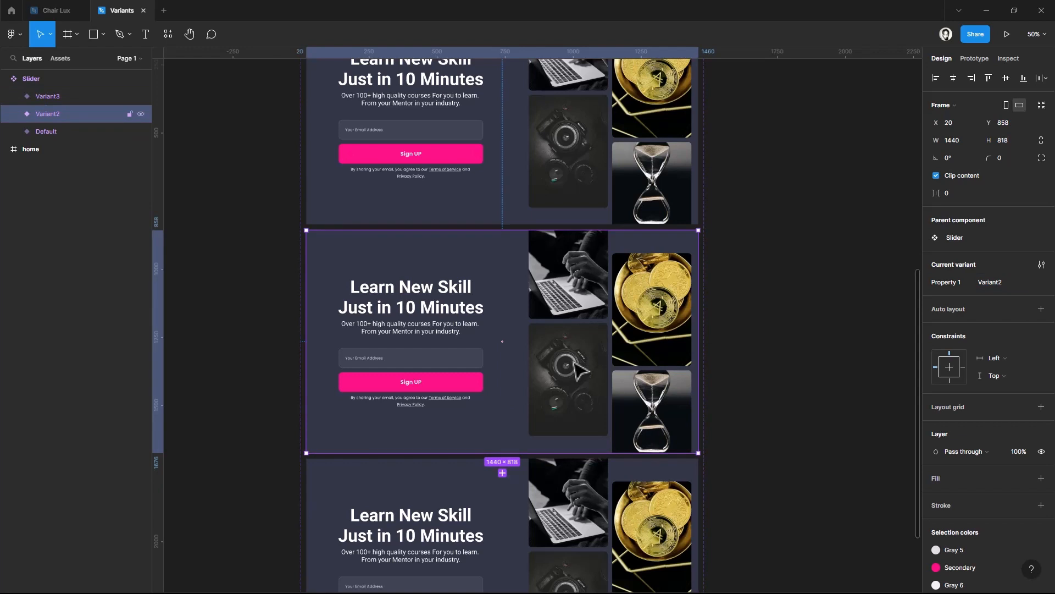
pyautogui.click(576, 364)
pyautogui.click(576, 364)
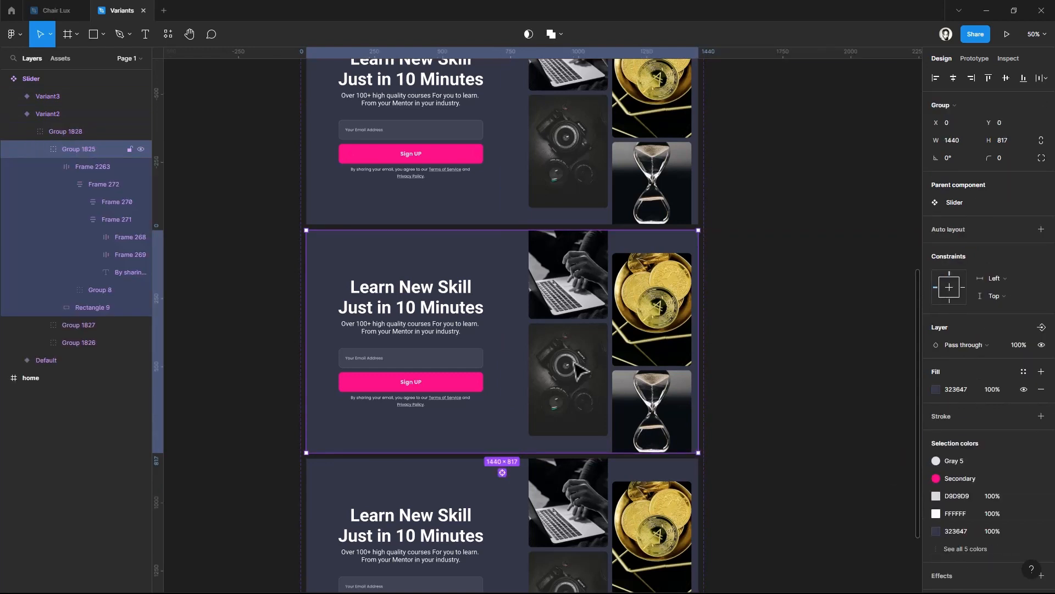
pyautogui.click(576, 364)
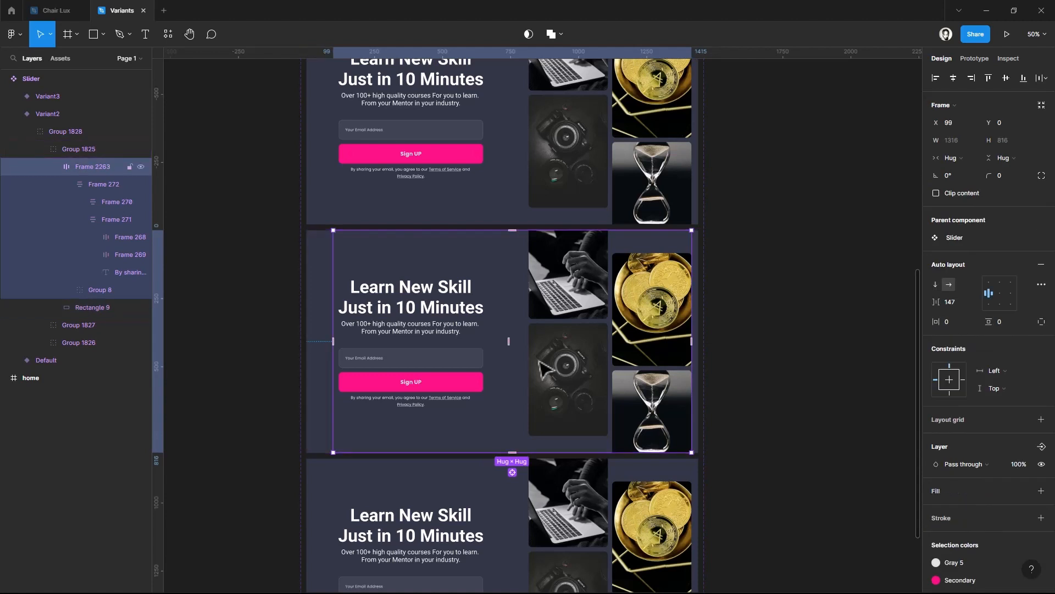
pyautogui.click(541, 367)
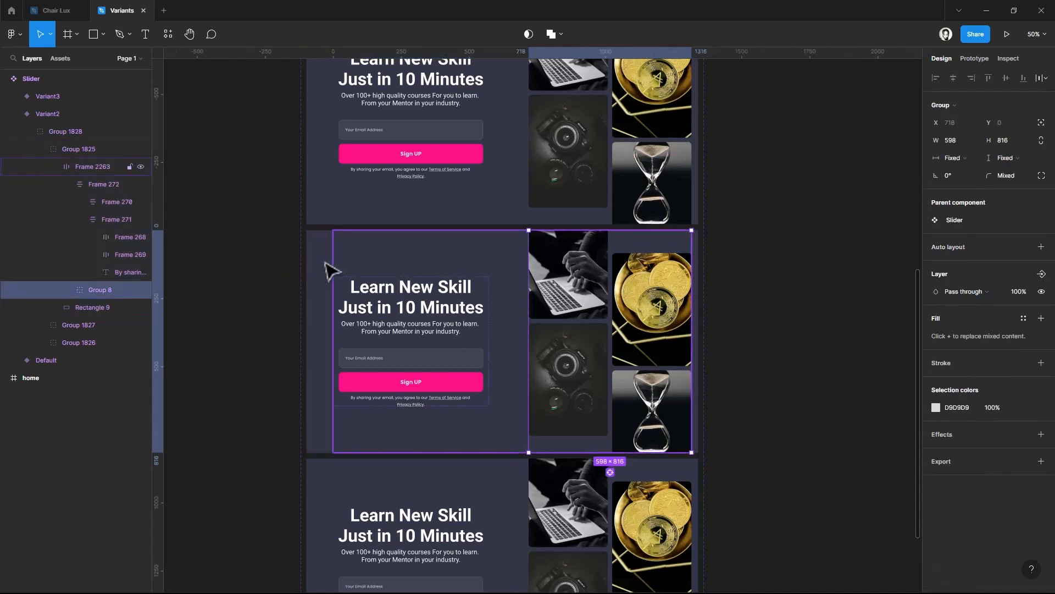
pyautogui.hotkey('shift', 'Return')
pyautogui.press('Tab')
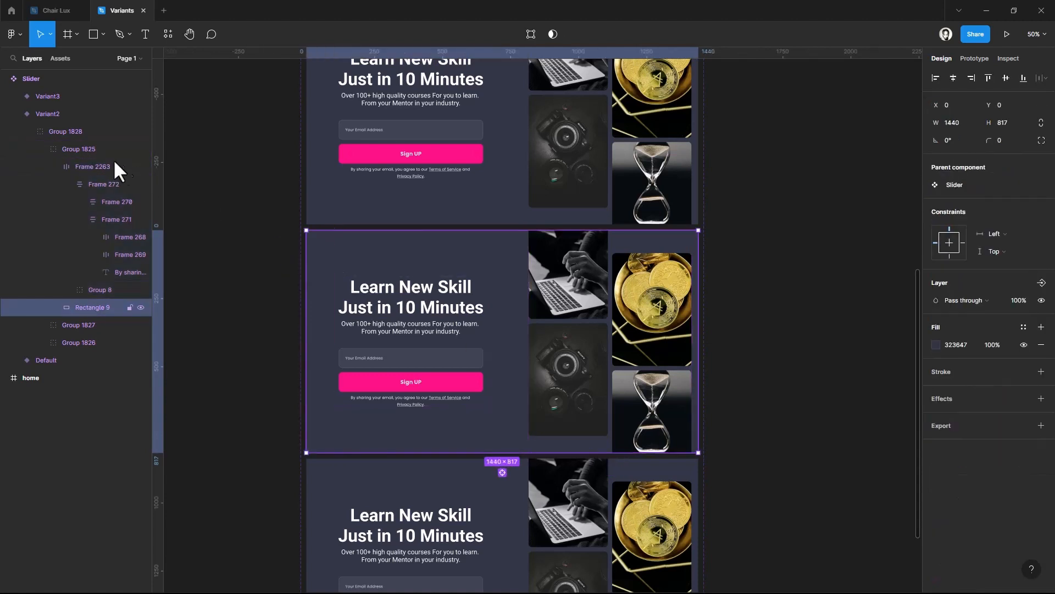
pyautogui.click(77, 146)
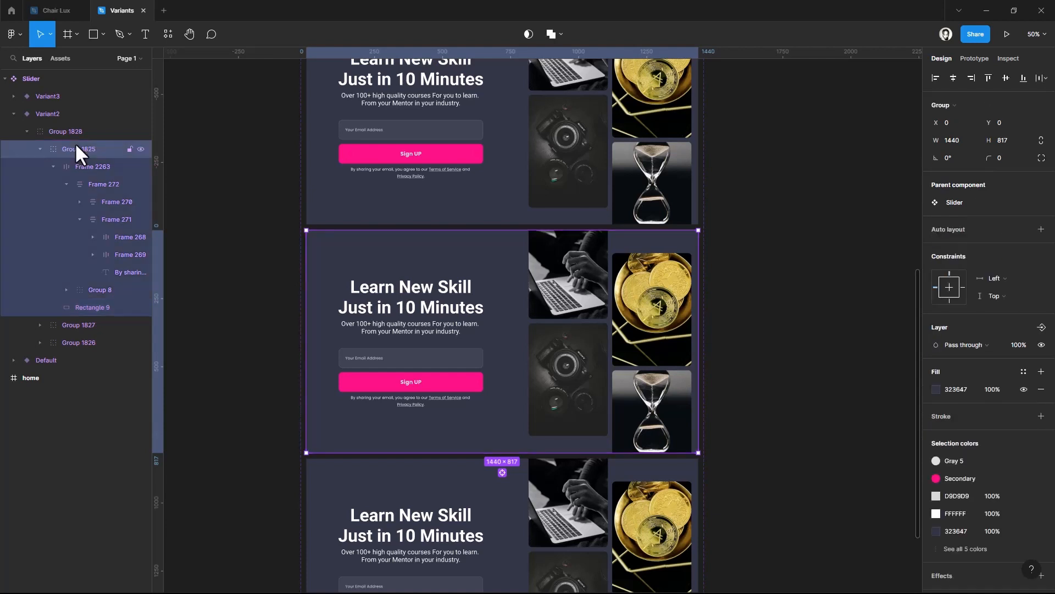
pyautogui.hotkey('shift', 'Left')
pyautogui.hotkey('shift', 'Left')
pyautogui.hotkey('shift', 'Left')
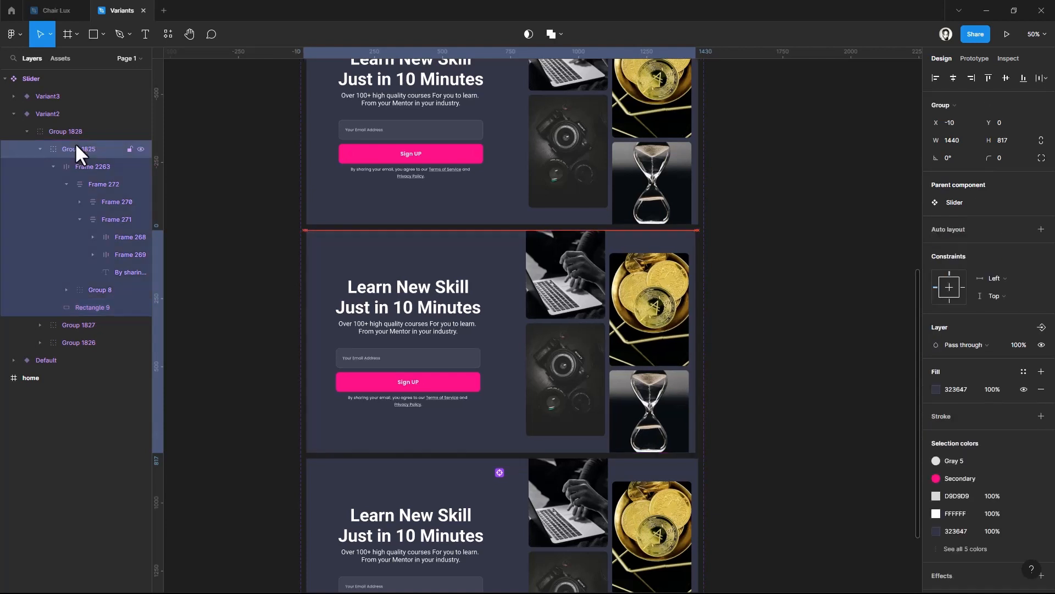
pyautogui.hotkey('shift', 'Left')
pyautogui.hotkey('shift', 'Left')
pyautogui.hotkey('shift', 'Left')
pyautogui.hotkey('shift', 'Left')
pyautogui.hotkey('shift', 'Left')
pyautogui.hotkey('shift', 'Left')
pyautogui.hotkey('shift', 'Left')
pyautogui.hotkey('shift', 'Left')
pyautogui.hotkey('shift', 'Left')
pyautogui.hotkey('shift', 'Left')
pyautogui.hotkey('shift', 'Left')
pyautogui.hotkey('shift', 'Left')
pyautogui.hotkey('shift', 'Left')
pyautogui.hotkey('shift', 'Left')
pyautogui.hotkey('shift', 'Left')
pyautogui.hotkey('shift', 'Left')
pyautogui.hotkey('shift', 'Left')
pyautogui.hotkey('shift', 'Left')
pyautogui.hotkey('shift', 'Left')
pyautogui.hotkey('shift', 'Left')
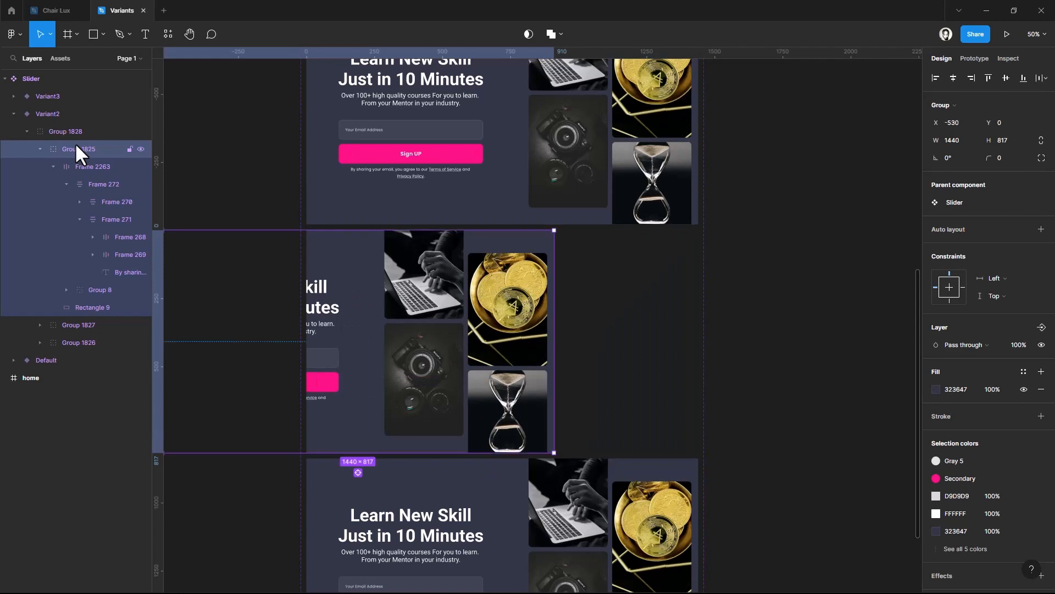
pyautogui.click(259, 184)
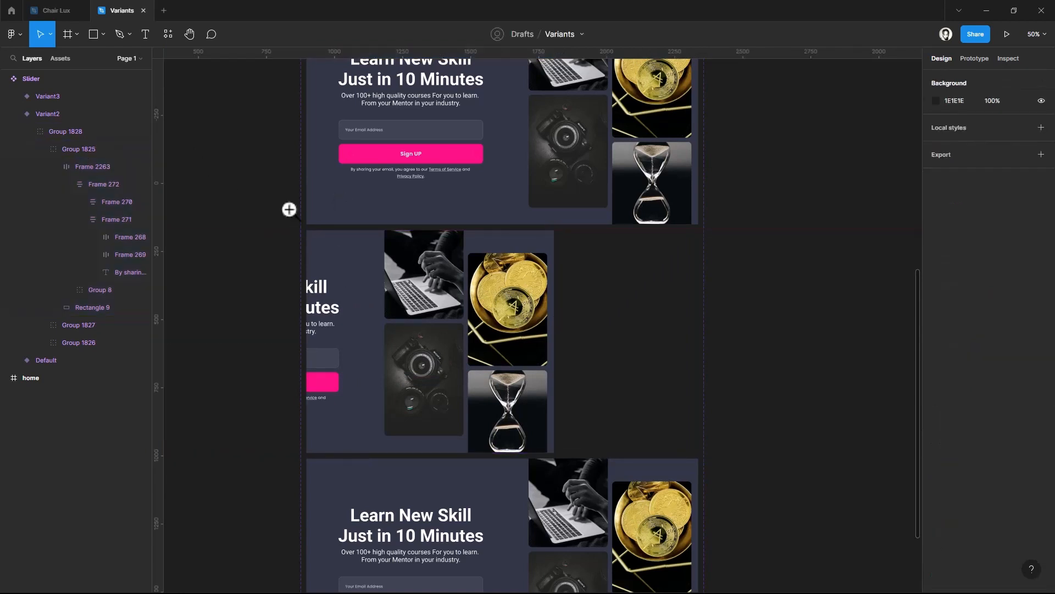
pyautogui.hotkey('ctrl', 'z')
pyautogui.hotkey('ctrl', 'z')
# Shift the whole Group 1828 in Variant2 left to X -1510 to show the second sign-up screen
pyautogui.click(53, 132)
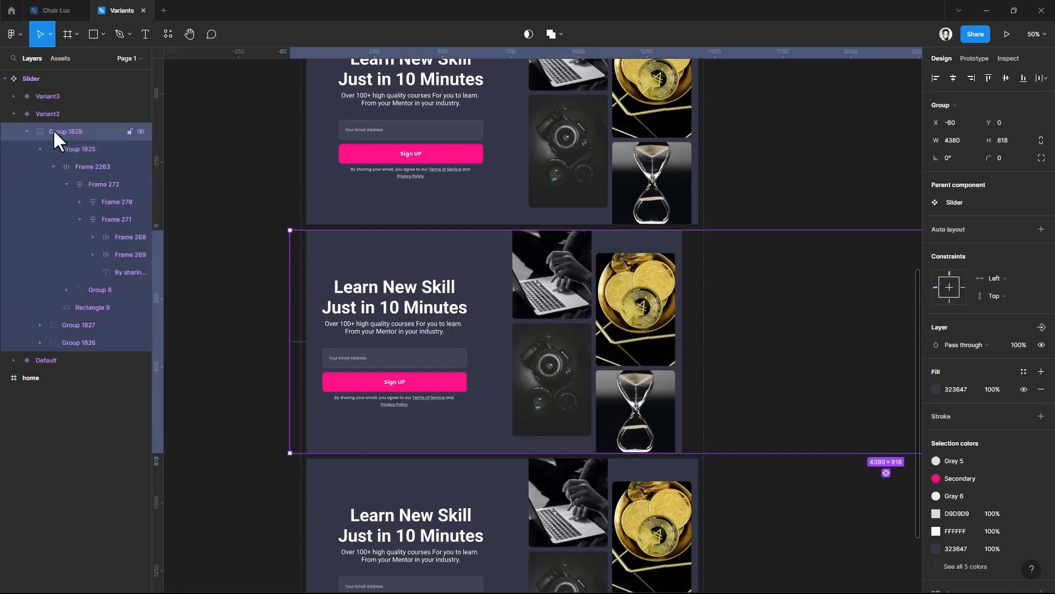
pyautogui.hotkey('shift', 'Left')
pyautogui.hotkey('shift', 'Left')
pyautogui.hotkey('shift', 'Left')
pyautogui.hotkey('shift', 'Left')
pyautogui.hotkey('shift', 'Left')
pyautogui.hotkey('shift', 'Left')
pyautogui.hotkey('shift', 'Left')
pyautogui.hotkey('shift', 'Left')
pyautogui.hotkey('shift', 'Left')
pyautogui.hotkey('shift', 'Left')
pyautogui.hotkey('shift', 'Left')
pyautogui.hotkey('shift', 'Left')
pyautogui.hotkey('shift', 'Left')
pyautogui.hotkey('shift', 'Left')
pyautogui.hotkey('shift', 'Left')
pyautogui.hotkey('shift', 'Left')
pyautogui.hotkey('shift', 'Left')
pyautogui.hotkey('shift', 'Left')
pyautogui.hotkey('shift', 'Left')
pyautogui.hotkey('shift', 'Left')
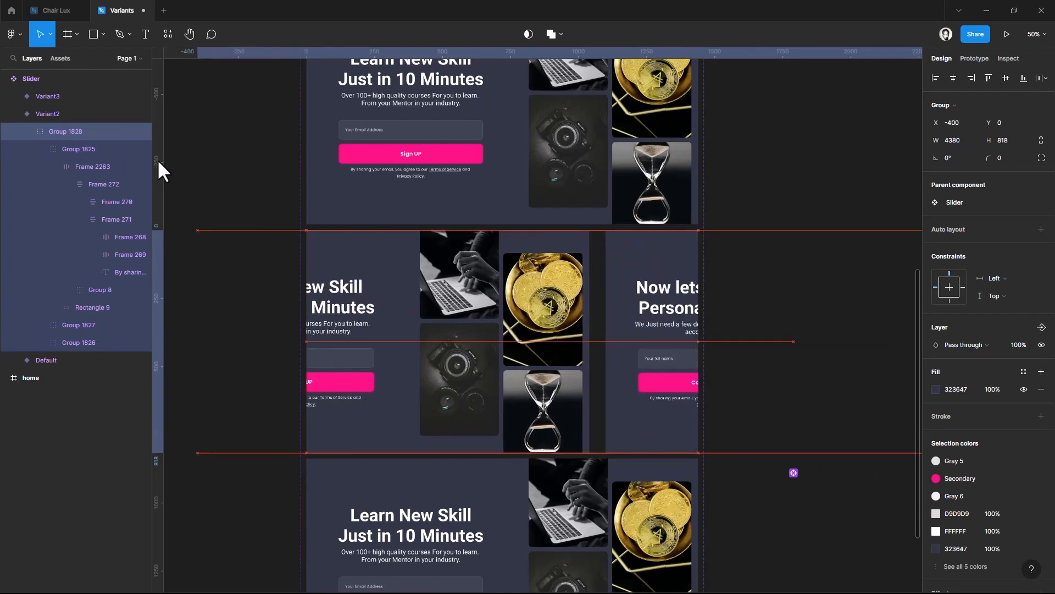
pyautogui.hotkey('shift', 'Left')
pyautogui.hotkey('shift', 'Left')
pyautogui.hotkey('shift', 'Left')
pyautogui.hotkey('shift', 'Left')
pyautogui.hotkey('shift', 'Left')
pyautogui.hotkey('shift', 'Left')
pyautogui.hotkey('shift', 'Left')
pyautogui.hotkey('shift', 'Left')
pyautogui.hotkey('shift', 'Left')
pyautogui.hotkey('shift', 'Left')
pyautogui.hotkey('shift', 'Left')
pyautogui.hotkey('shift', 'Left')
pyautogui.hotkey('shift', 'Left')
pyautogui.hotkey('shift', 'Left')
pyautogui.hotkey('shift', 'Left')
pyautogui.hotkey('shift', 'Left')
pyautogui.hotkey('shift', 'Left')
pyautogui.hotkey('shift', 'Left')
pyautogui.hotkey('shift', 'Left')
pyautogui.hotkey('shift', 'Left')
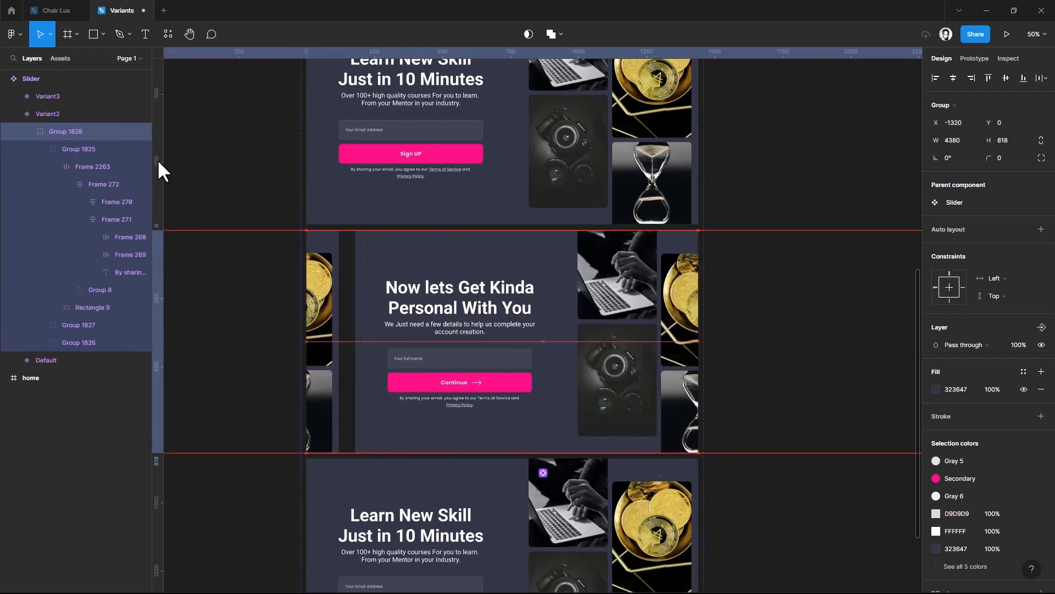
# Try to shift the Variant3 frame itself left to about X -320, and undo the shift
pyautogui.scroll(-5, 508, 267)
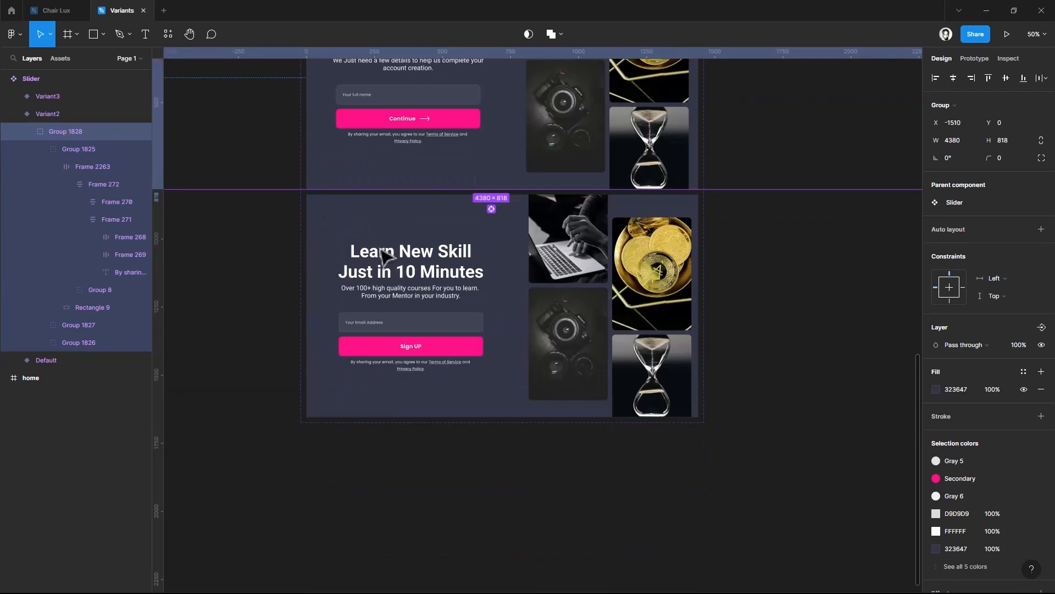
pyautogui.click(508, 267)
pyautogui.hotkey('shift', 'Left')
pyautogui.hotkey('shift', 'Left')
pyautogui.hotkey('shift', 'Left')
pyautogui.hotkey('shift', 'Left')
pyautogui.hotkey('shift', 'Left')
pyautogui.hotkey('shift', 'Left')
pyautogui.hotkey('shift', 'Left')
pyautogui.hotkey('shift', 'Left')
pyautogui.hotkey('shift', 'Left')
pyautogui.hotkey('shift', 'Left')
pyautogui.hotkey('shift', 'Left')
pyautogui.hotkey('shift', 'Left')
pyautogui.hotkey('shift', 'Left')
pyautogui.hotkey('shift', 'Left')
pyautogui.hotkey('shift', 'Left')
pyautogui.hotkey('shift', 'Left')
pyautogui.hotkey('shift', 'Left')
pyautogui.hotkey('shift', 'Left')
pyautogui.hotkey('shift', 'Left')
pyautogui.hotkey('shift', 'Left')
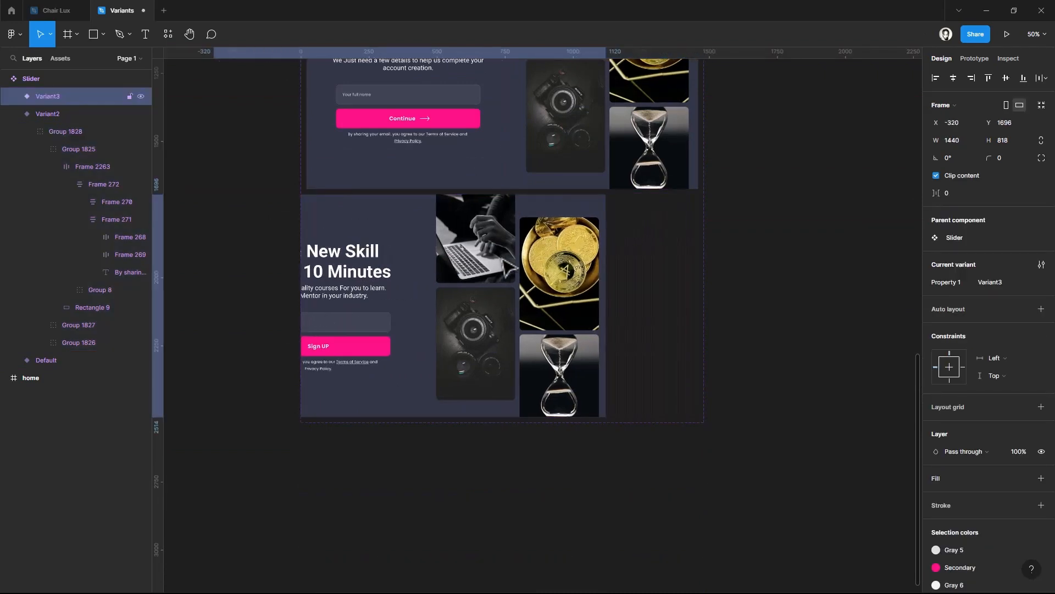
pyautogui.hotkey('ctrl', 'z')
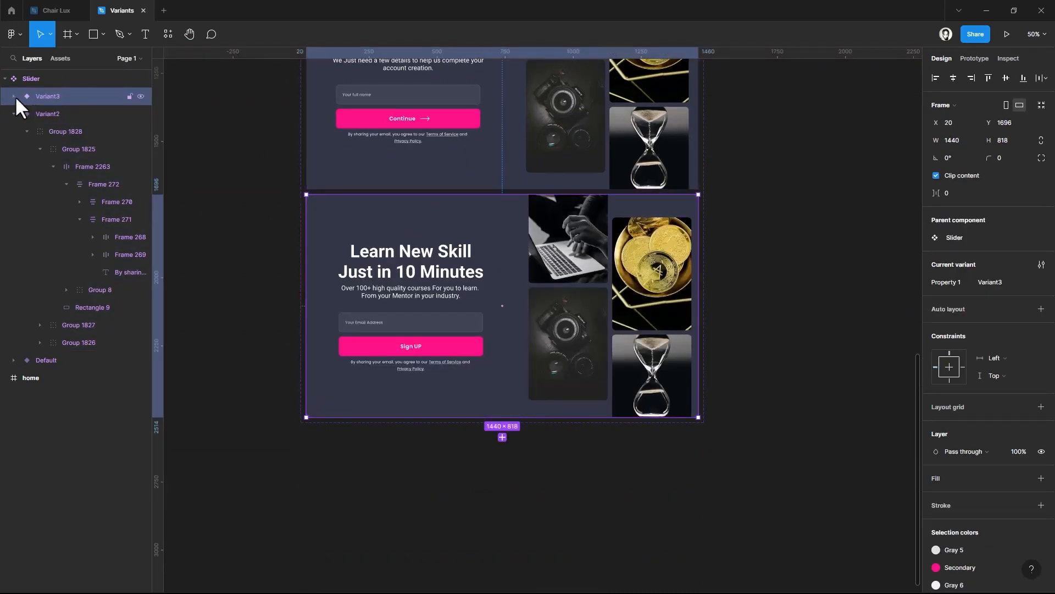
# Shift Group 1828 inside Variant3 left to X -2880 to show the third sign-up screen
pyautogui.click(13, 95)
pyautogui.click(41, 109)
pyautogui.hotkey('shift', 'Left')
pyautogui.hotkey('shift', 'Left')
pyautogui.hotkey('shift', 'Left')
pyautogui.hotkey('shift', 'Left')
pyautogui.hotkey('shift', 'Left')
pyautogui.hotkey('shift', 'Left')
pyautogui.hotkey('shift', 'Left')
pyautogui.hotkey('shift', 'Left')
pyautogui.hotkey('shift', 'Left')
pyautogui.hotkey('shift', 'Left')
pyautogui.hotkey('shift', 'Left')
pyautogui.hotkey('shift', 'Left')
pyautogui.hotkey('shift', 'Left')
pyautogui.hotkey('shift', 'Left')
pyautogui.hotkey('shift', 'Left')
pyautogui.hotkey('shift', 'Left')
pyautogui.hotkey('shift', 'Left')
pyautogui.hotkey('shift', 'Left')
pyautogui.hotkey('shift', 'Left')
pyautogui.hotkey('shift', 'Left')
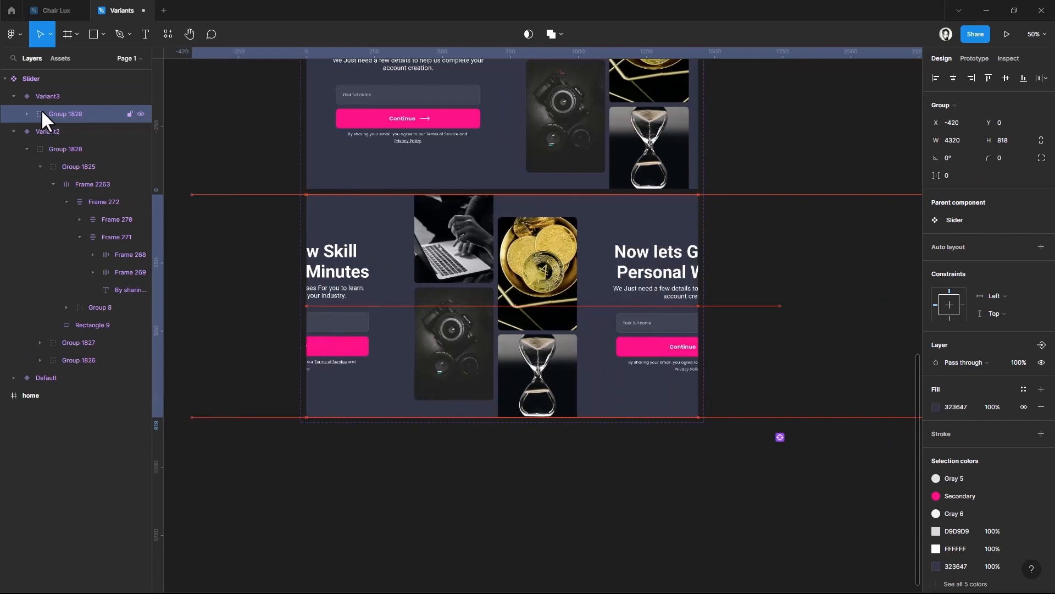
pyautogui.hotkey('shift', 'Left')
pyautogui.hotkey('shift', 'Left')
pyautogui.hotkey('shift', 'Left')
pyautogui.hotkey('shift', 'Left')
pyautogui.hotkey('shift', 'Left')
pyautogui.hotkey('shift', 'Left')
pyautogui.hotkey('shift', 'Left')
pyautogui.hotkey('shift', 'Left')
pyautogui.hotkey('shift', 'Left')
pyautogui.hotkey('shift', 'Left')
pyautogui.hotkey('shift', 'Left')
pyautogui.hotkey('shift', 'Left')
pyautogui.hotkey('shift', 'Left')
pyautogui.hotkey('shift', 'Left')
pyautogui.hotkey('shift', 'Left')
pyautogui.hotkey('shift', 'Left')
pyautogui.hotkey('shift', 'Left')
pyautogui.hotkey('shift', 'Left')
pyautogui.hotkey('shift', 'Left')
pyautogui.hotkey('shift', 'Left')
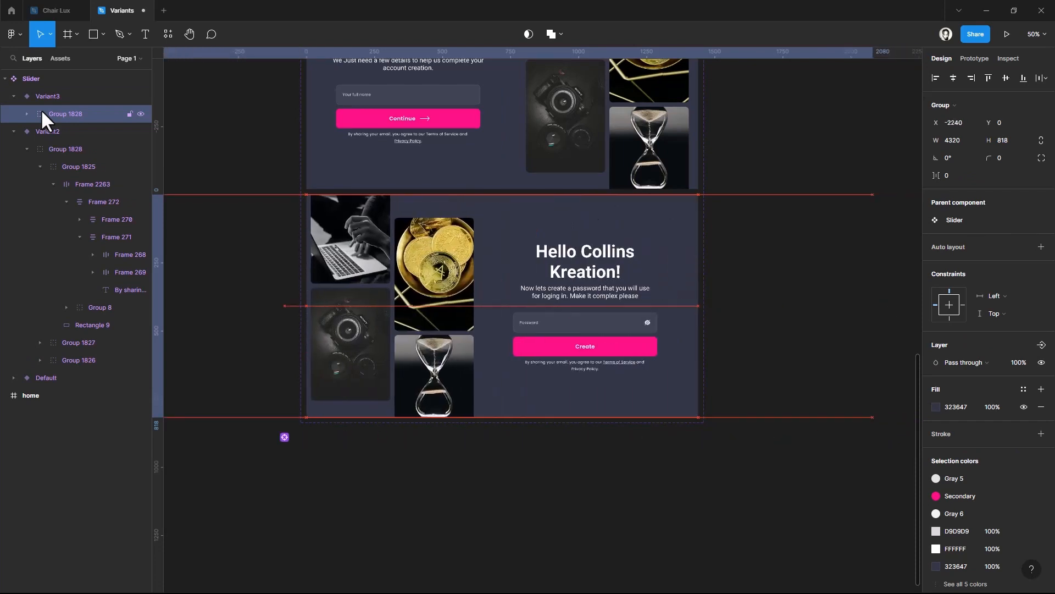
pyautogui.hotkey('shift', 'Left')
pyautogui.hotkey('shift', 'Left')
pyautogui.hotkey('shift', 'Left')
pyautogui.hotkey('shift', 'Left')
pyautogui.hotkey('shift', 'Left')
pyautogui.hotkey('shift', 'Left')
pyautogui.hotkey('shift', 'Left')
pyautogui.hotkey('shift', 'Left')
pyautogui.hotkey('shift', 'Left')
pyautogui.hotkey('shift', 'Left')
pyautogui.hotkey('shift', 'Left')
pyautogui.hotkey('shift', 'Left')
pyautogui.hotkey('shift', 'Left')
pyautogui.hotkey('shift', 'Left')
pyautogui.hotkey('shift', 'Left')
pyautogui.hotkey('shift', 'Left')
pyautogui.hotkey('shift', 'Left')
pyautogui.hotkey('shift', 'Left')
pyautogui.hotkey('shift', 'Left')
pyautogui.hotkey('shift', 'Left')
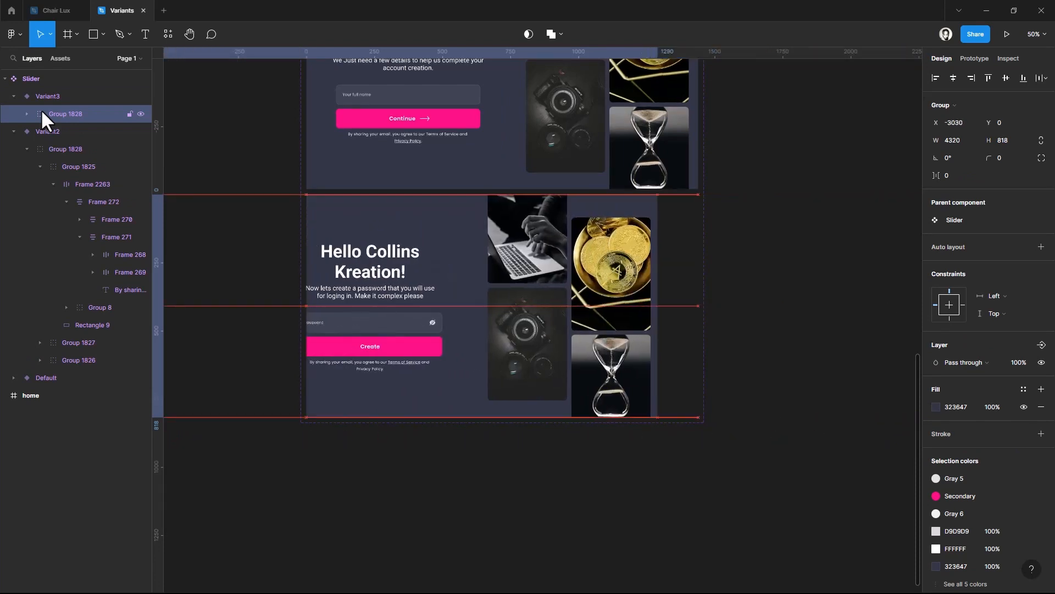
pyautogui.hotkey('shift', 'Right')
pyautogui.hotkey('shift', 'Right')
pyautogui.hotkey('shift', 'Right')
pyautogui.hotkey('shift', 'Right')
pyautogui.hotkey('shift', 'Right')
pyautogui.hotkey('shift', 'Right')
pyautogui.hotkey('shift', 'Right')
pyautogui.hotkey('shift', 'Right')
pyautogui.hotkey('shift', 'Right')
pyautogui.hotkey('shift', 'Right')
pyautogui.hotkey('shift', 'Right')
pyautogui.hotkey('shift', 'Right')
pyautogui.hotkey('shift', 'Right')
pyautogui.hotkey('shift', 'Right')
pyautogui.hotkey('shift', 'Right')
pyautogui.hotkey('shift', 'Right')
pyautogui.hotkey('shift', 'Right')
pyautogui.hotkey('shift', 'Right')
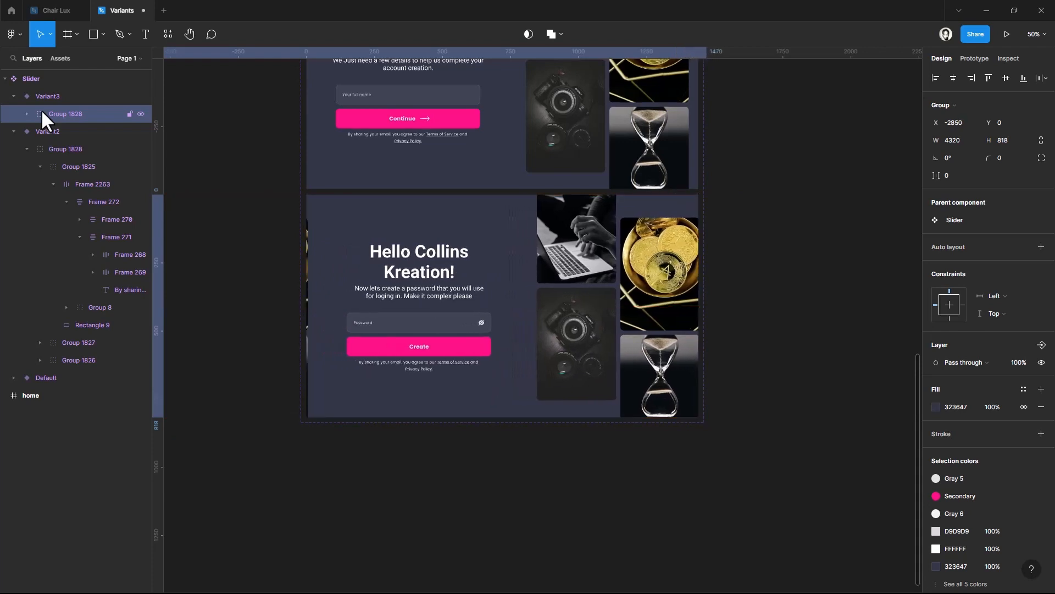
pyautogui.hotkey('shift', 'Left')
pyautogui.hotkey('shift', 'Left')
pyautogui.hotkey('shift', 'Left')
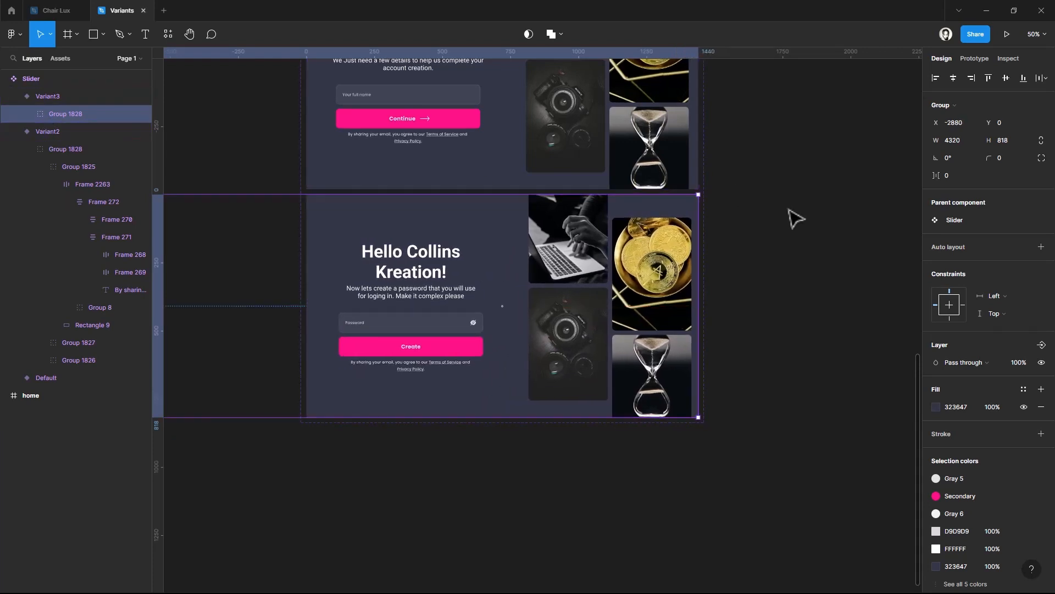
pyautogui.click(788, 208)
# Draw a prototype connection from the Default variant's Sign UP button to Variant2, and remove the resulting on-drag interaction
pyautogui.scroll(-5, 788, 209)
pyautogui.scroll(2, 788, 209)
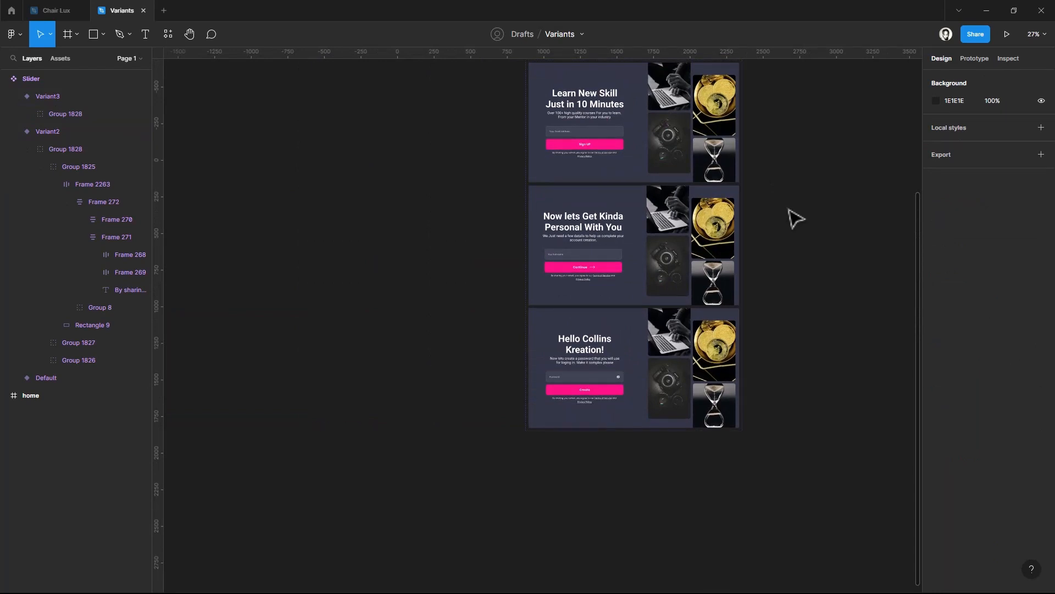
pyautogui.scroll(3, 790, 209)
pyautogui.hscroll(3, 790, 210)
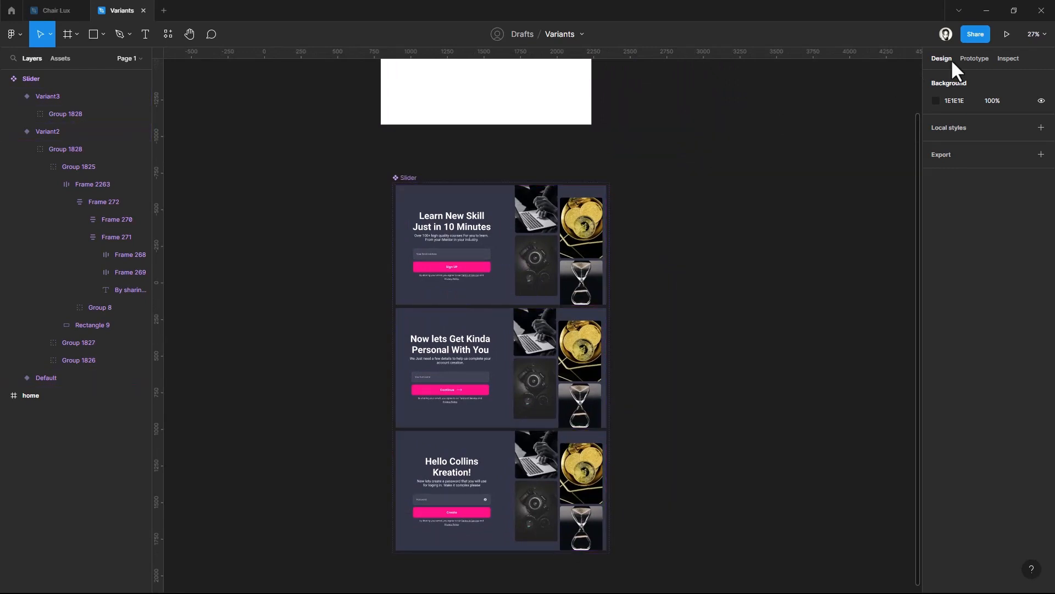
pyautogui.click(972, 56)
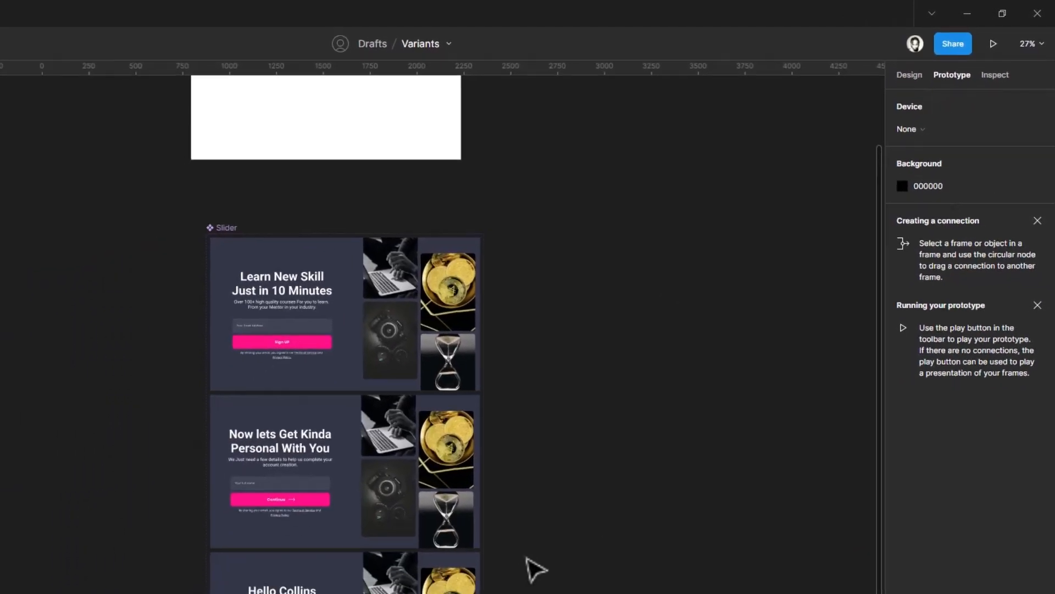
pyautogui.click(388, 300)
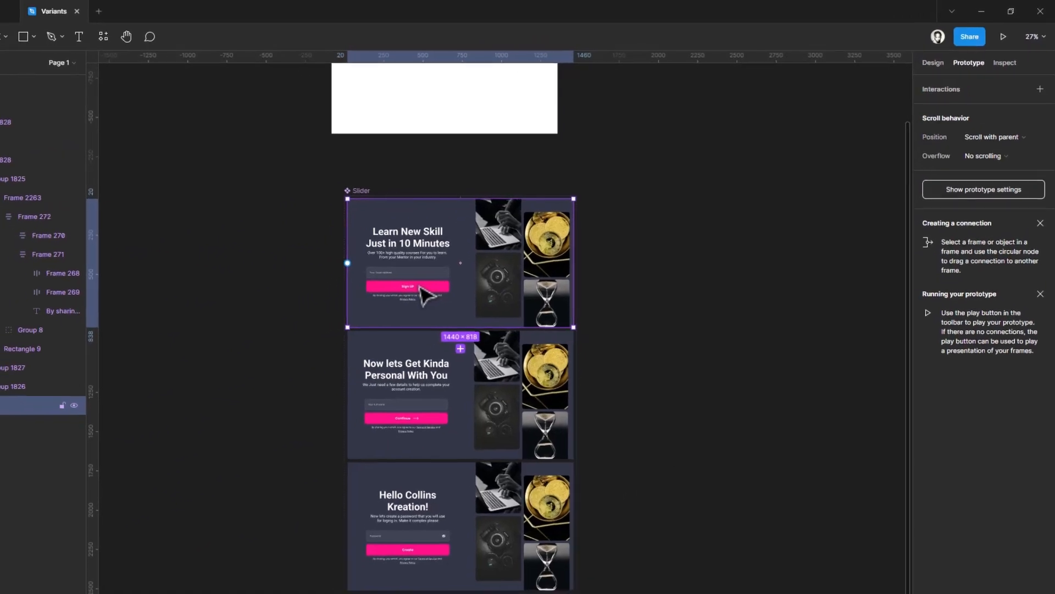
pyautogui.doubleClick(388, 300)
pyautogui.doubleClick(388, 301)
pyautogui.doubleClick(388, 300)
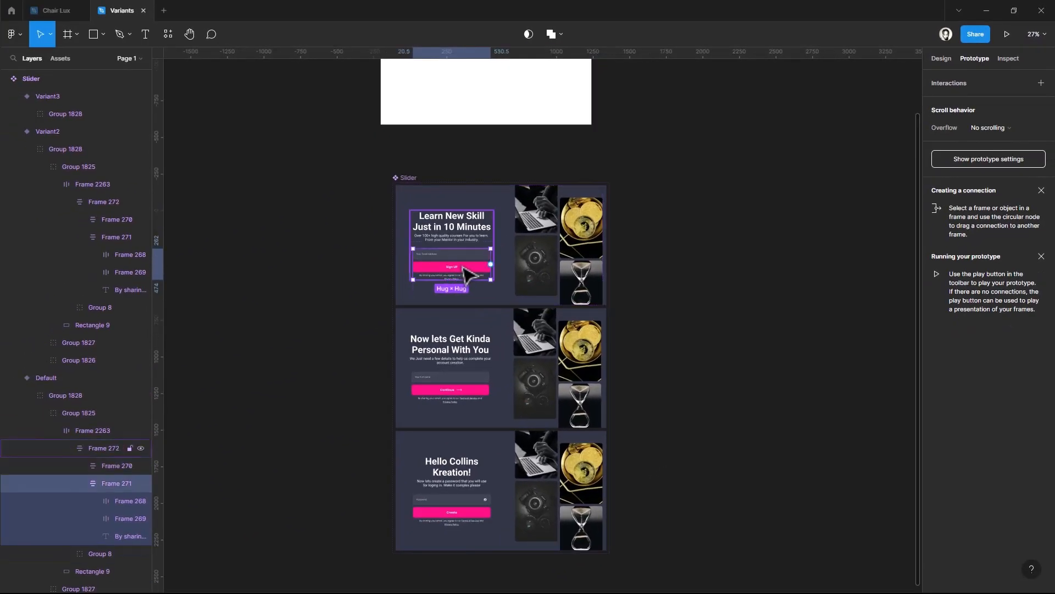
pyautogui.doubleClick(464, 271)
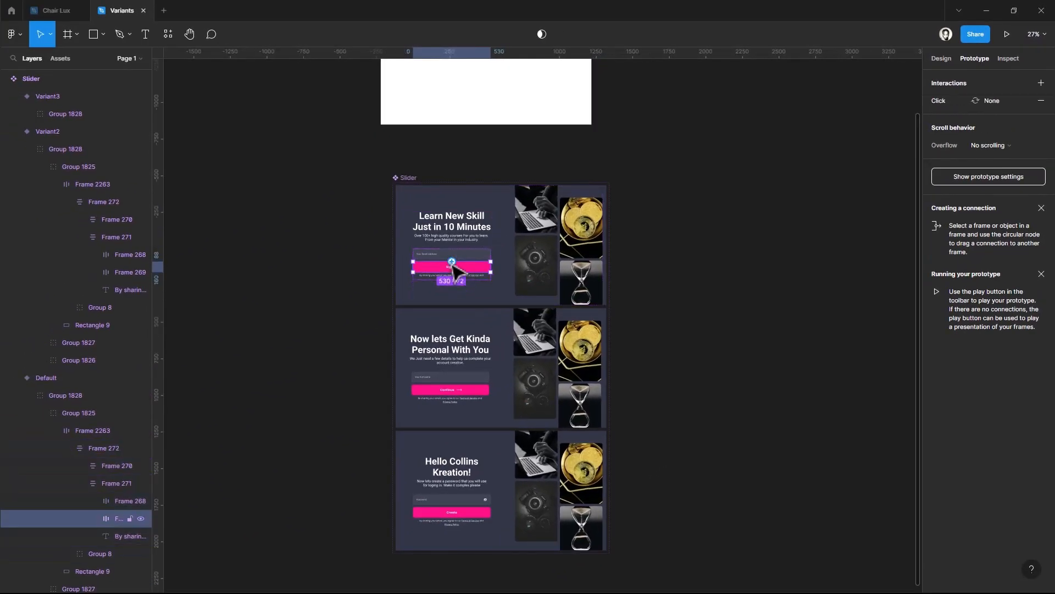
pyautogui.moveTo(452, 262); pyautogui.dragTo(453, 330)
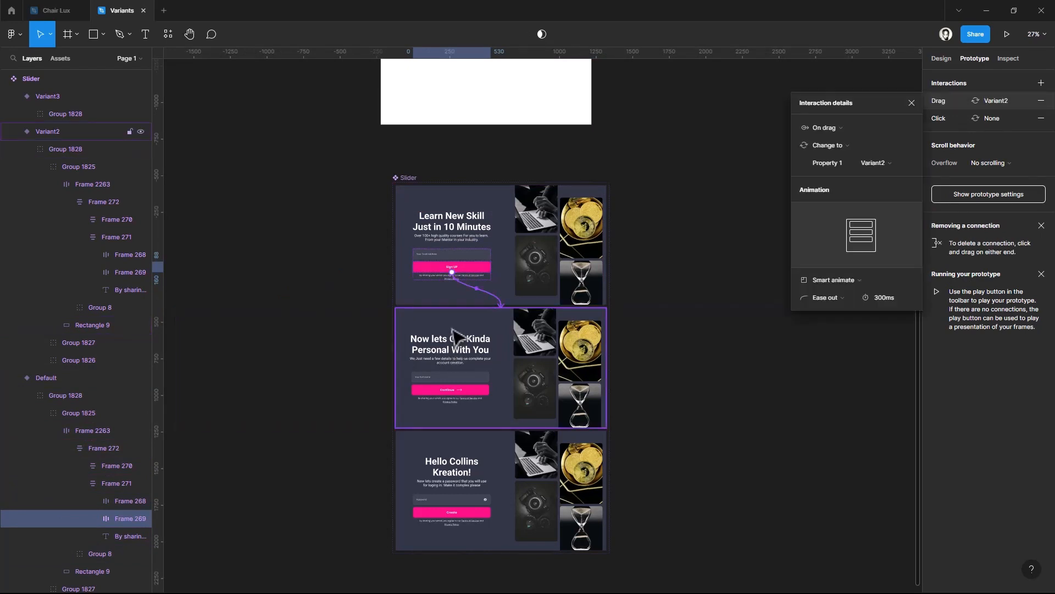
pyautogui.click(1042, 101)
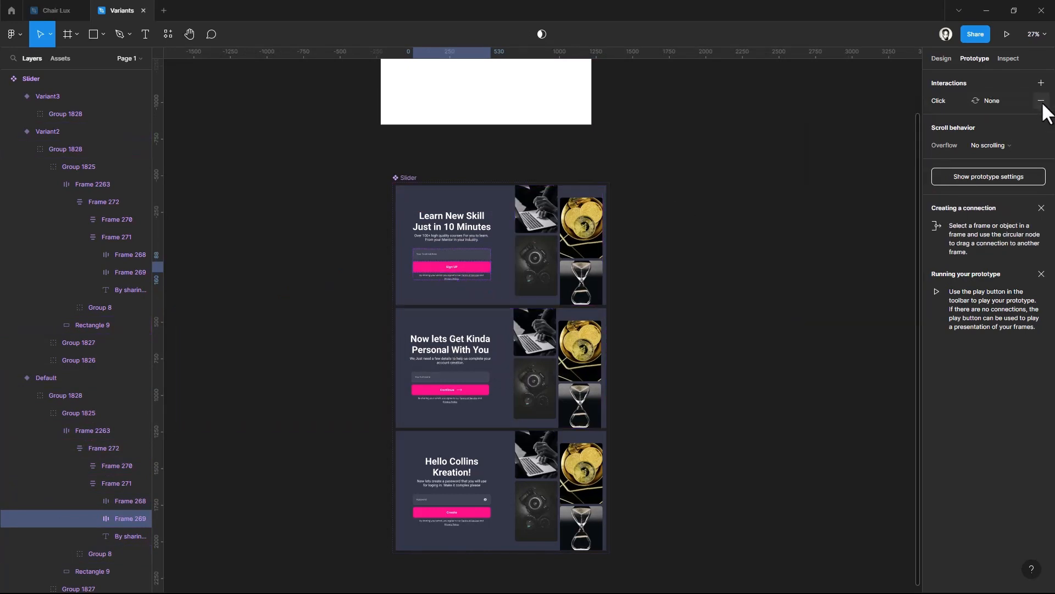
# Set the Sign UP button's on-click interaction to change to Variant2 with Smart animate
pyautogui.click(935, 101)
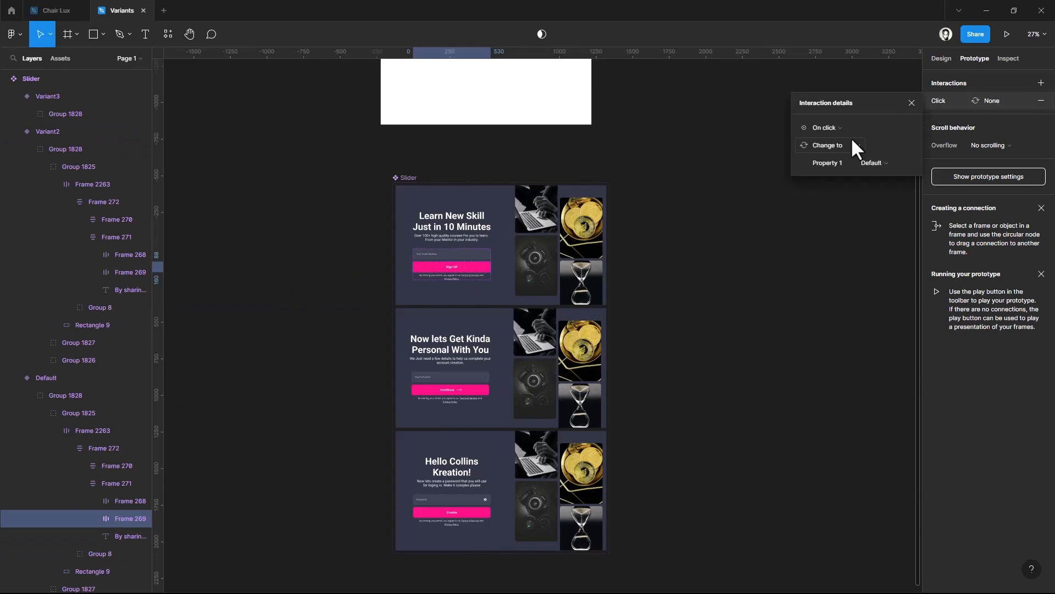
pyautogui.click(884, 160)
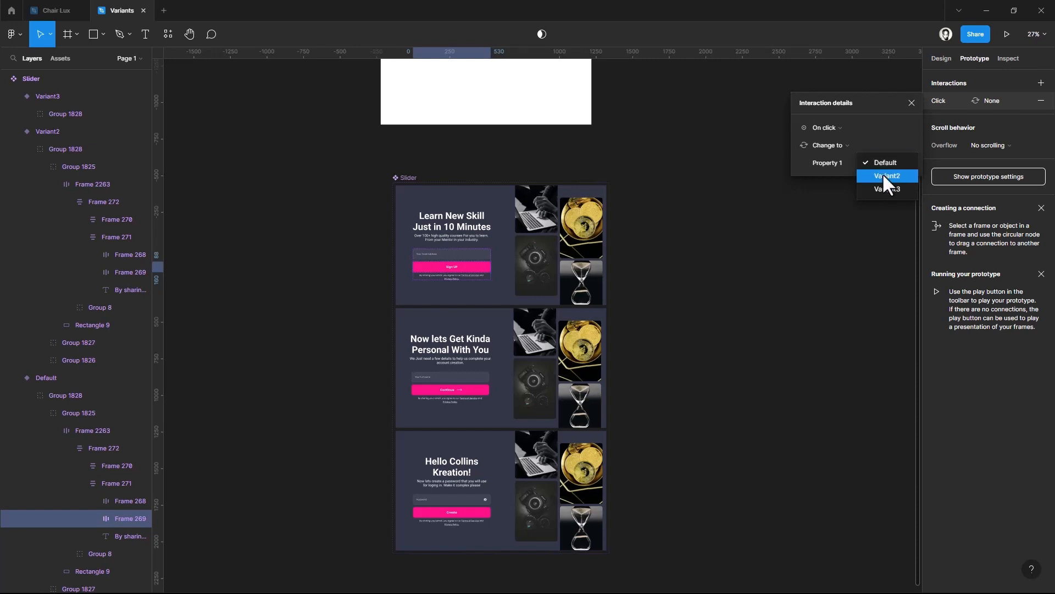
pyautogui.click(882, 173)
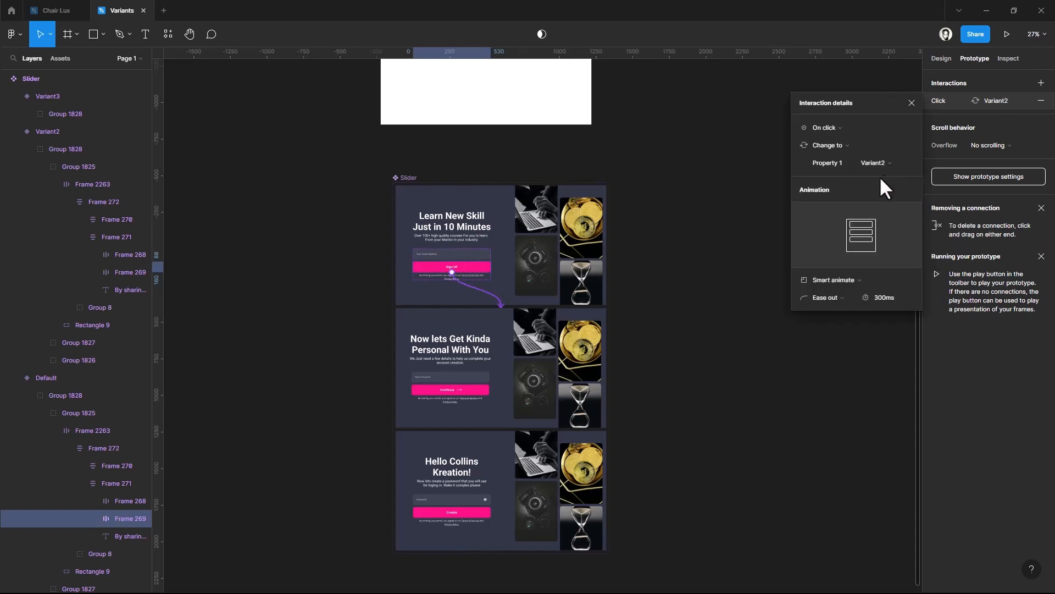
pyautogui.click(838, 276)
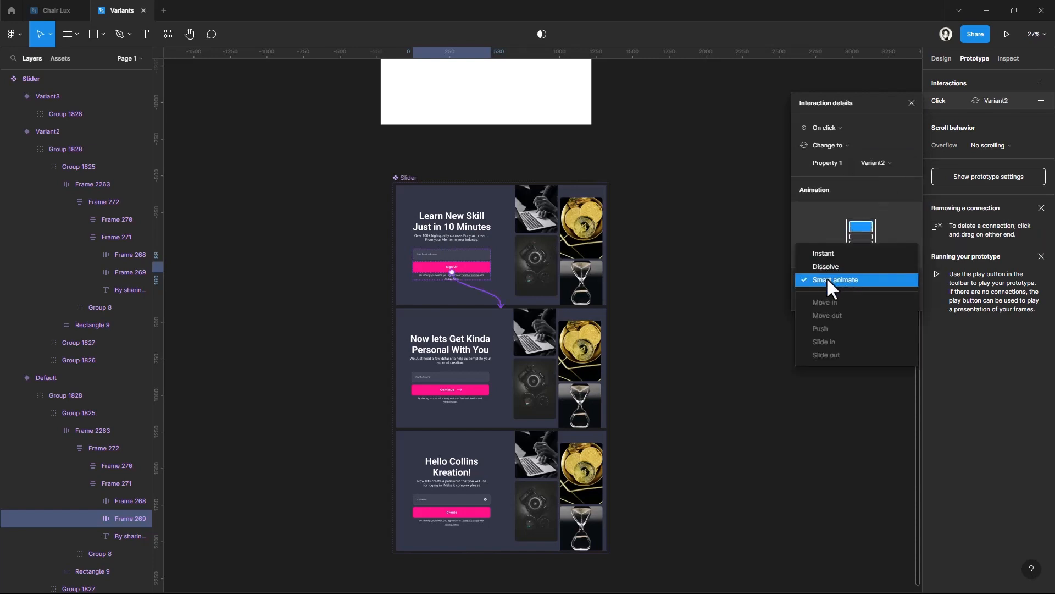
pyautogui.click(826, 278)
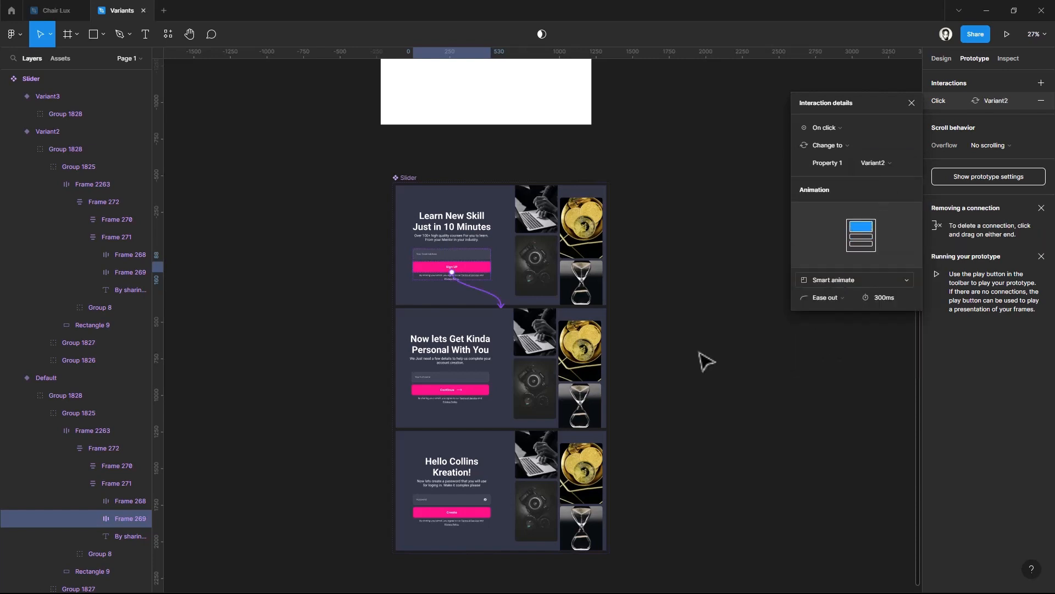
# Connect the Continue button in Variant2 to Variant3 with an on-click change-to interaction
pyautogui.click(476, 393)
pyautogui.click(477, 393)
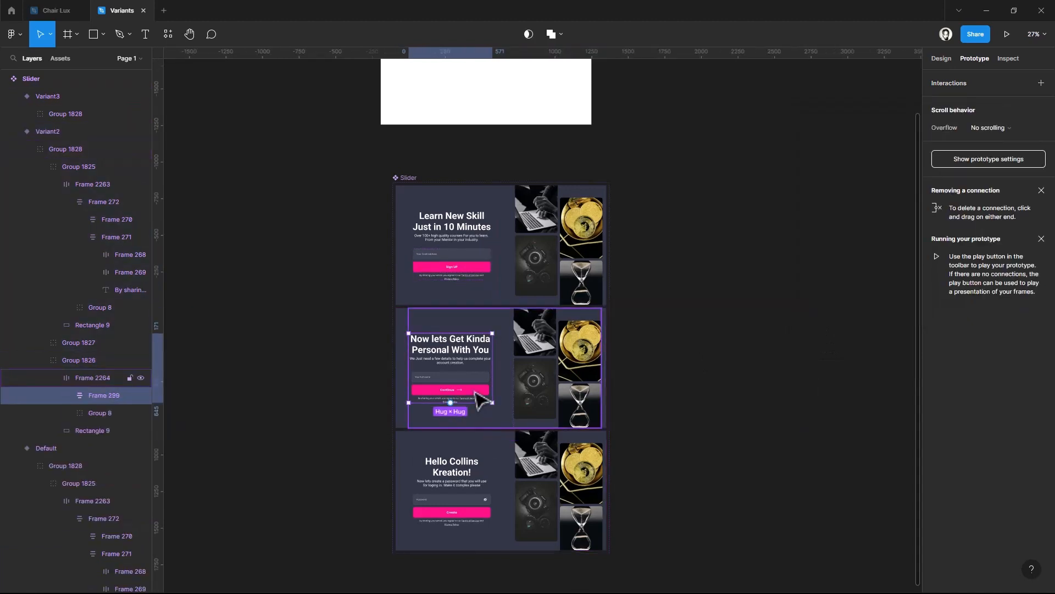
pyautogui.click(477, 393)
pyautogui.click(477, 394)
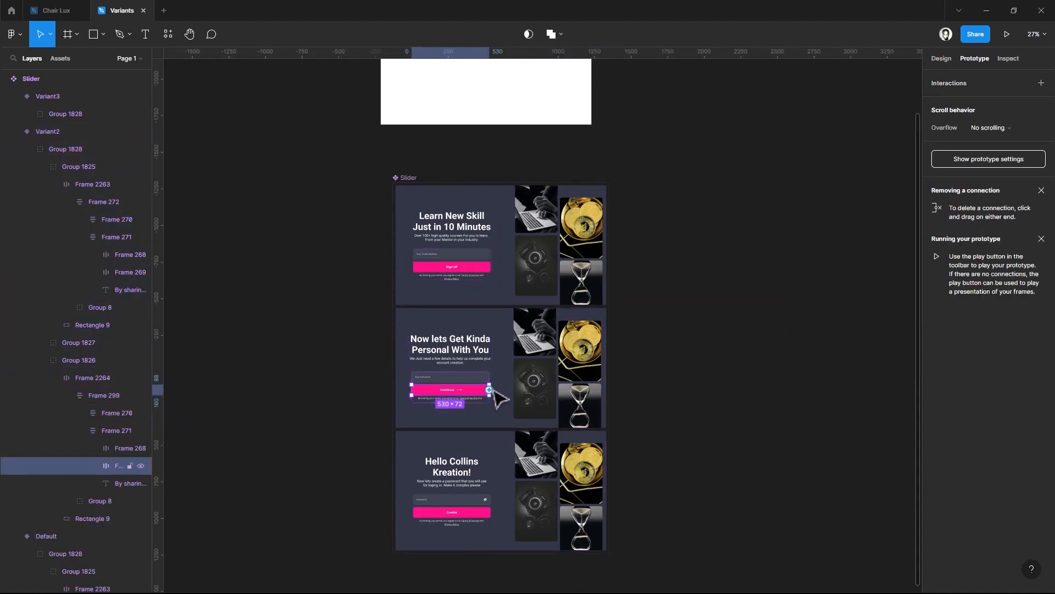
pyautogui.moveTo(494, 391); pyautogui.dragTo(424, 468)
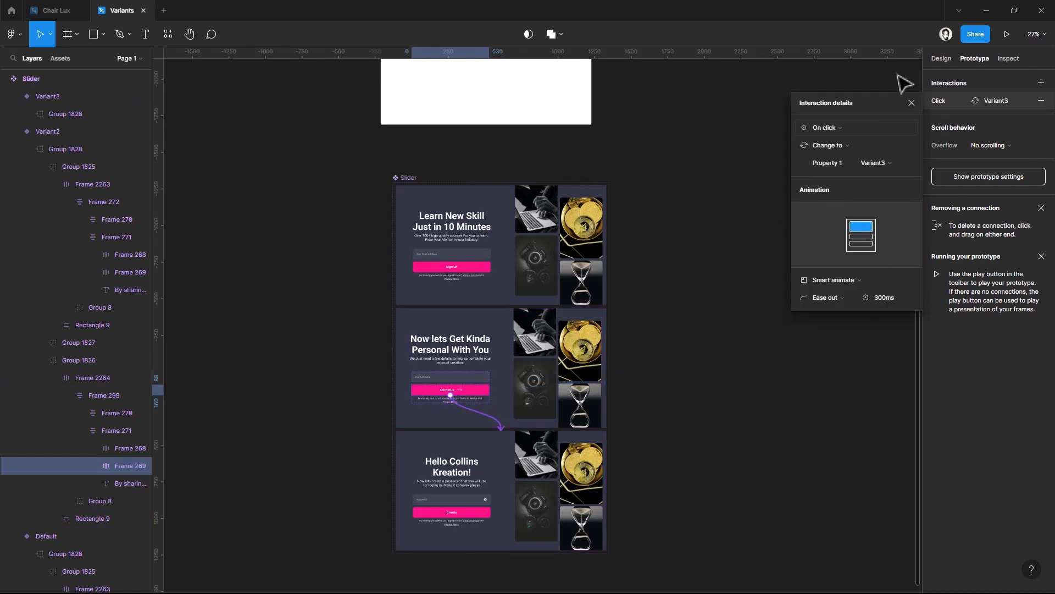
pyautogui.click(910, 109)
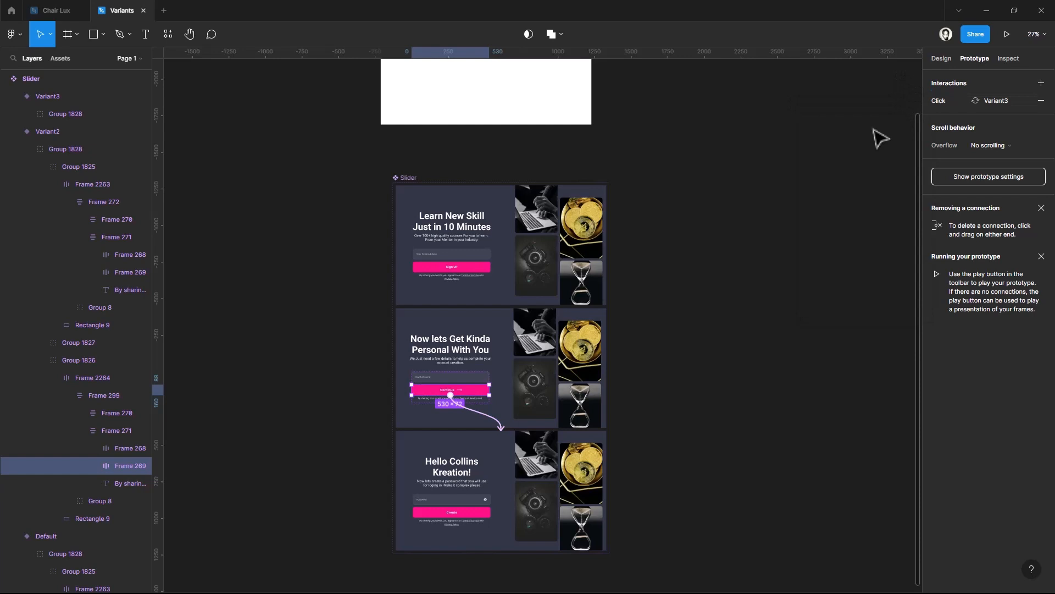
pyautogui.click(809, 177)
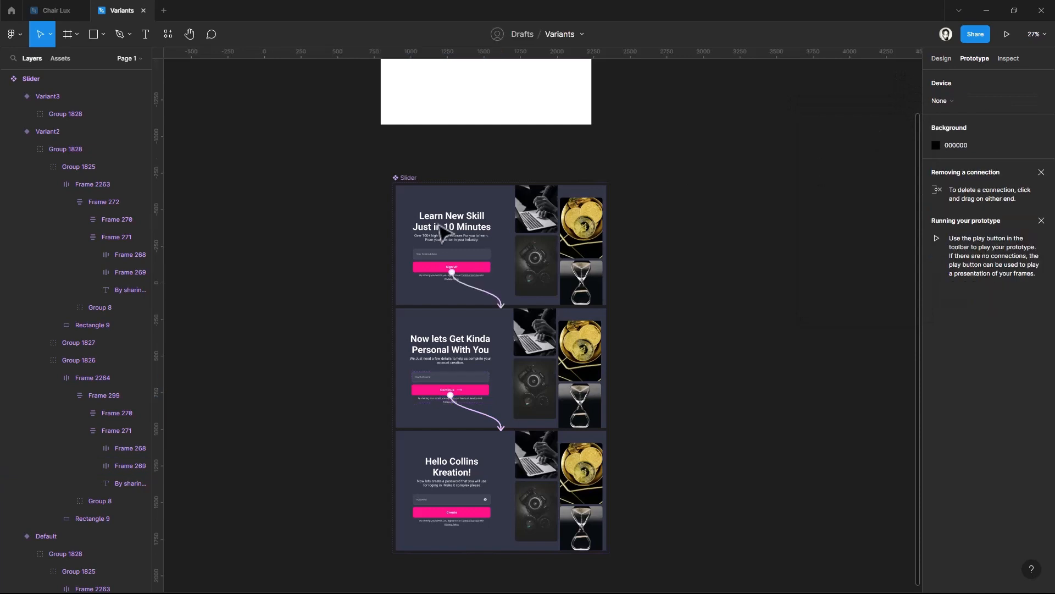
# Place an instance of the local Slider component in the home frame and center it horizontally
pyautogui.click(59, 58)
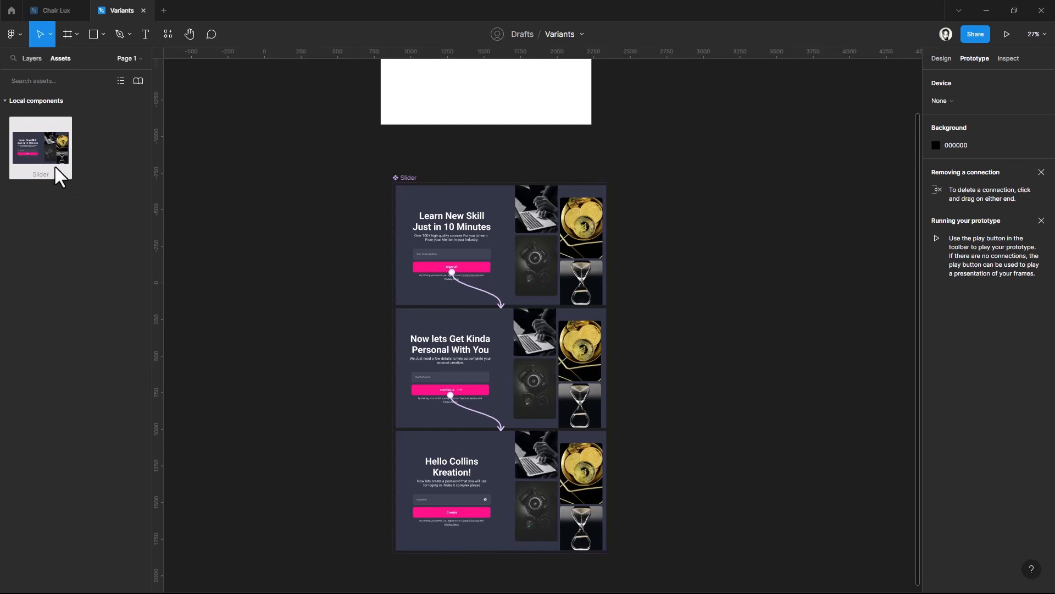
pyautogui.scroll(5, 396, 254)
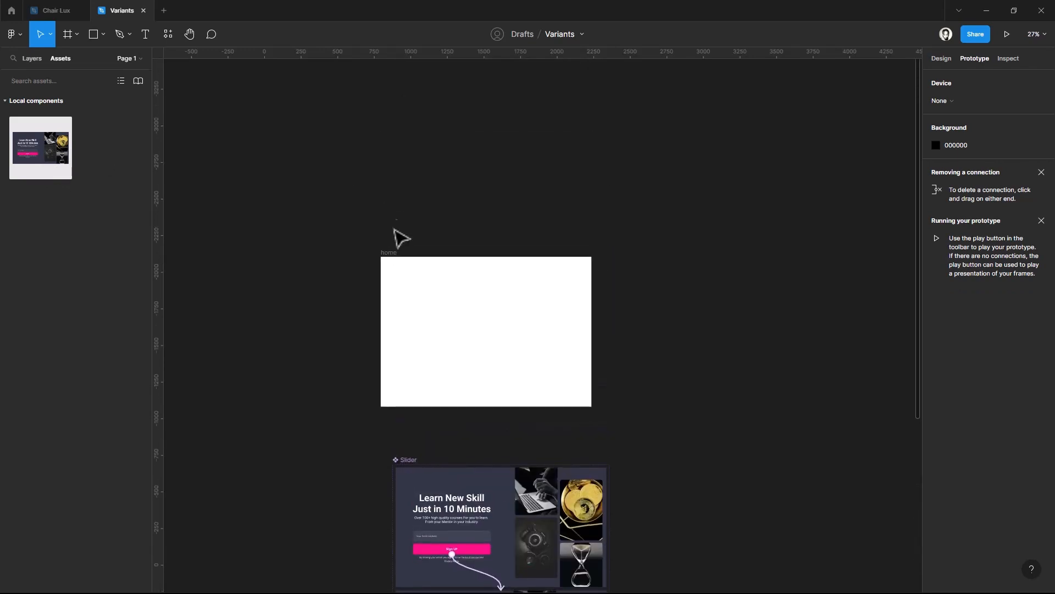
pyautogui.click(392, 258)
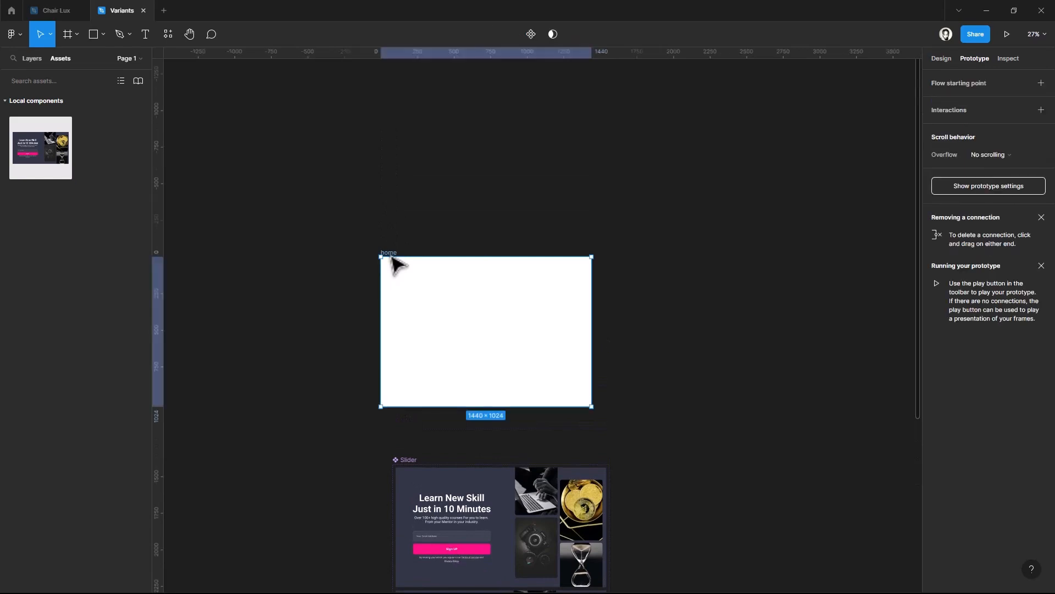
pyautogui.moveTo(33, 161); pyautogui.dragTo(440, 313)
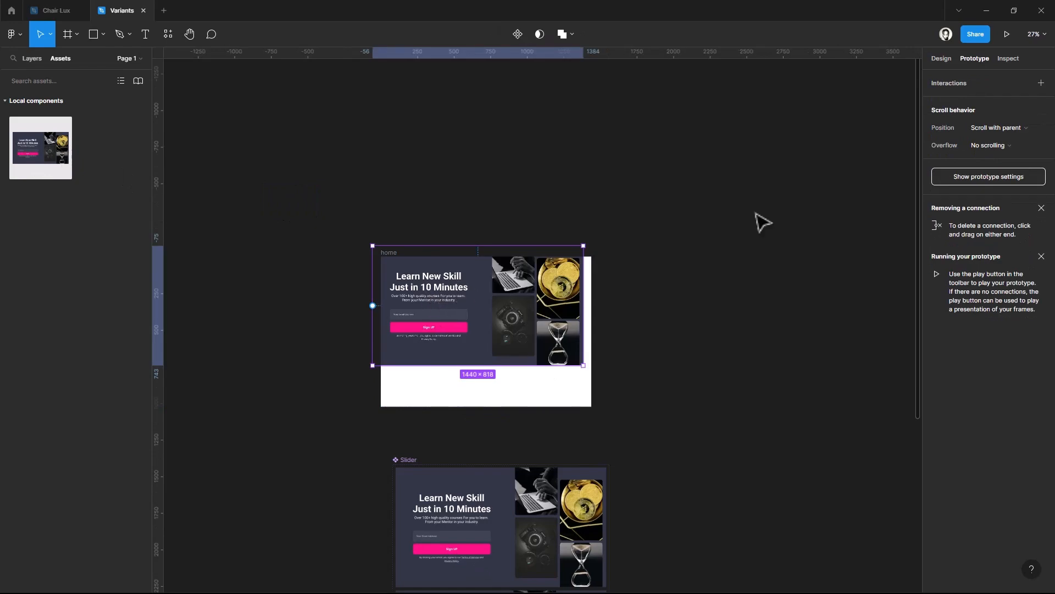
pyautogui.click(942, 58)
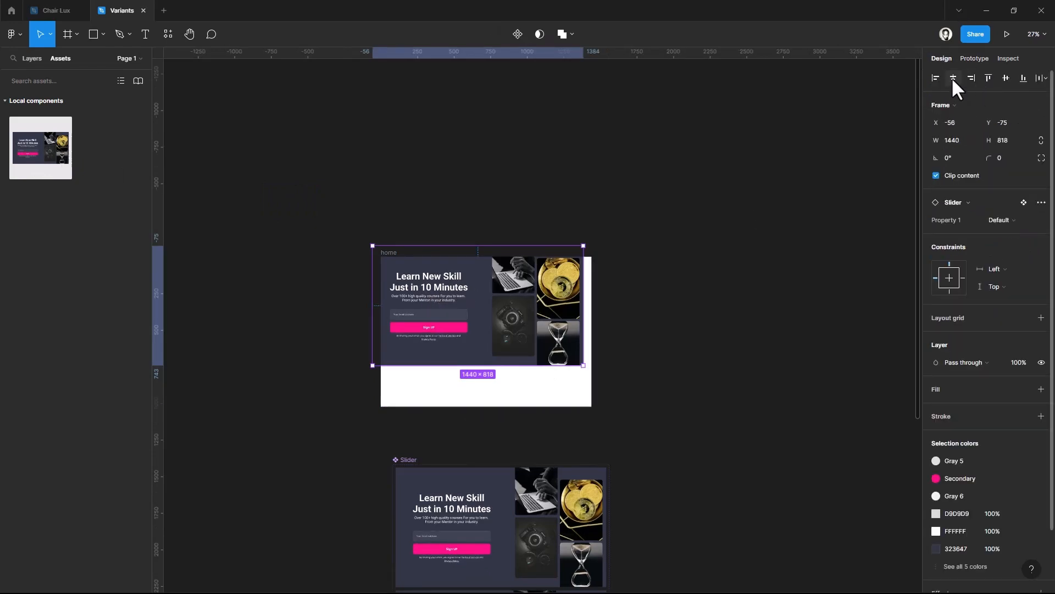
pyautogui.click(953, 78)
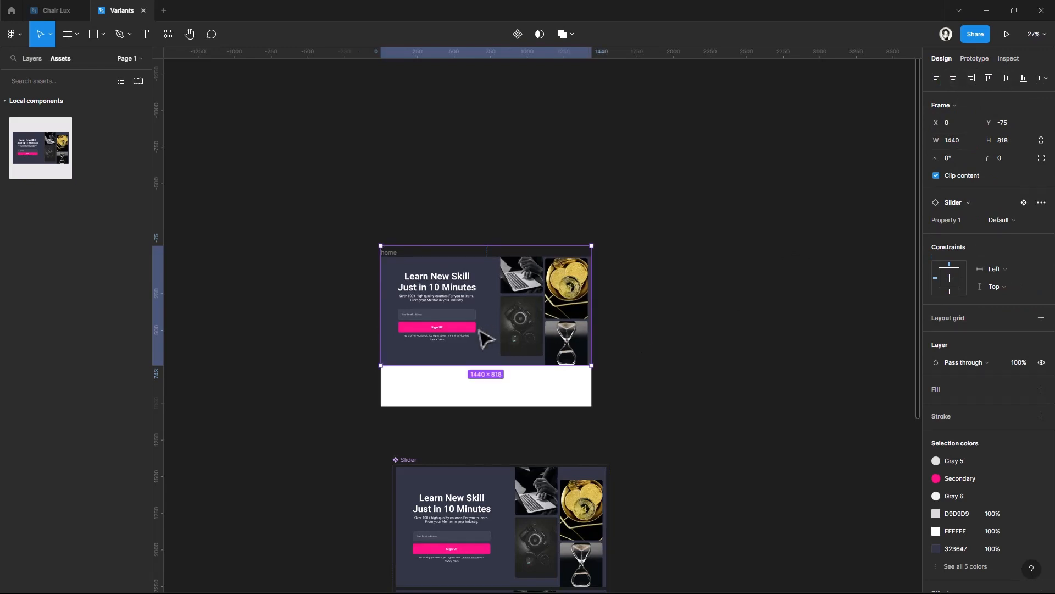
# Align the Slider instance flush with the top edge of the home frame
pyautogui.moveTo(486, 339); pyautogui.dragTo(485, 353)
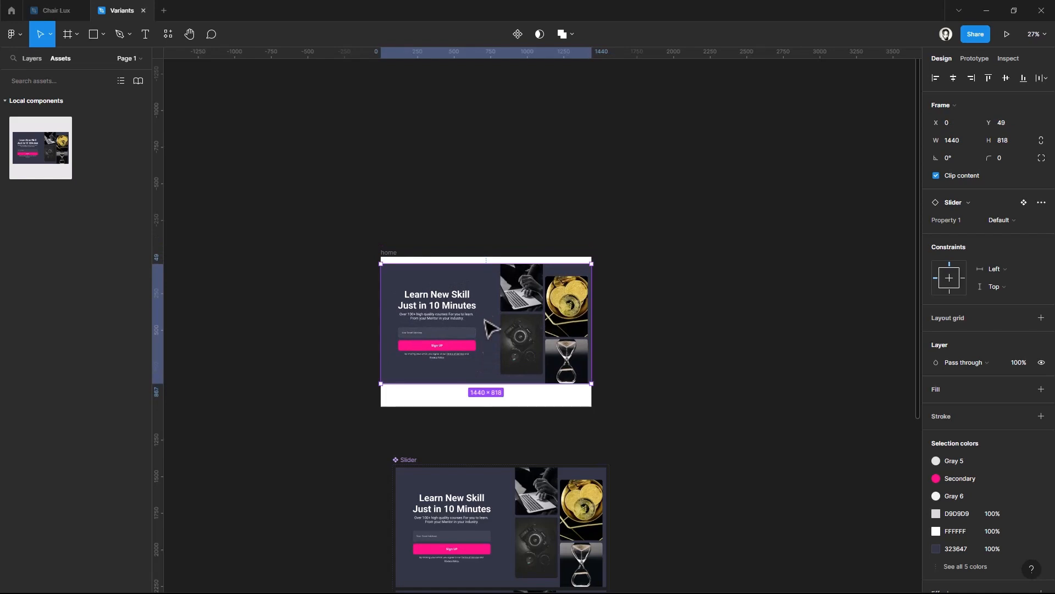
pyautogui.click(988, 76)
pyautogui.click(688, 250)
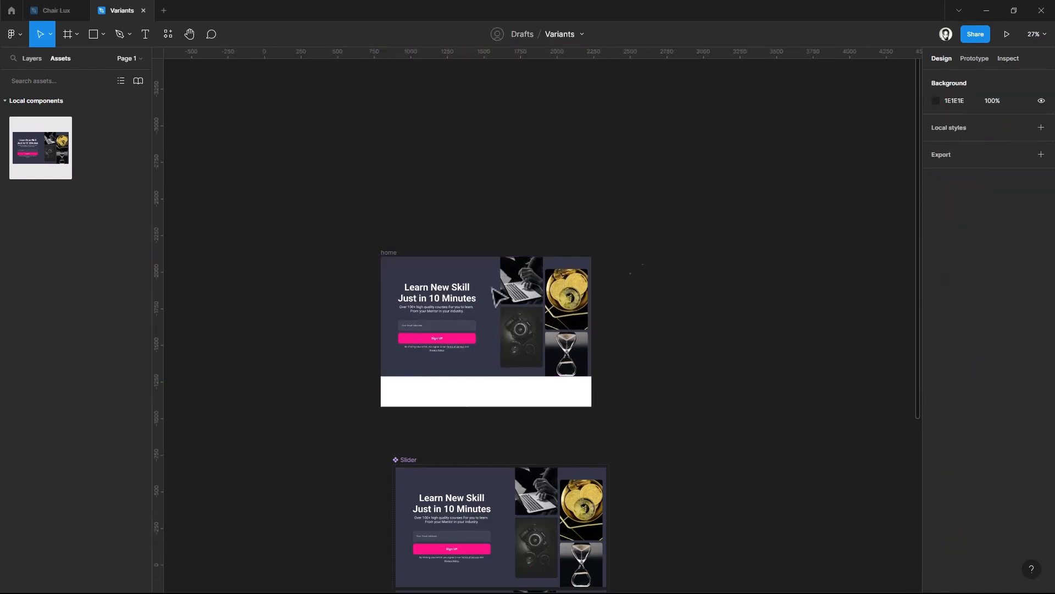
# Preview the home frame as a prototype and test the Sign UP and Continue transitions through the slider variants
pyautogui.click(390, 257)
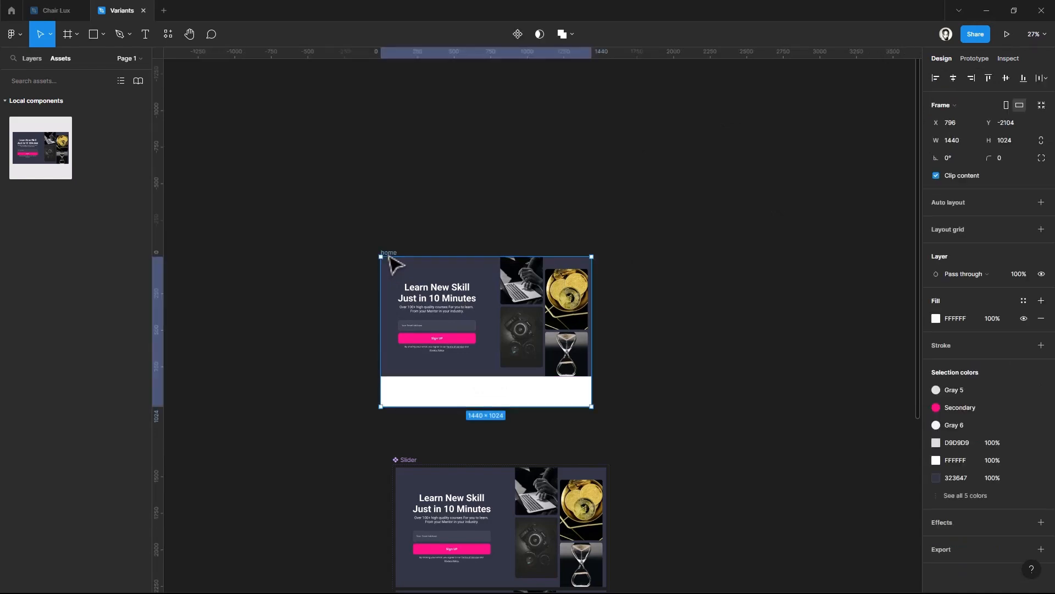
pyautogui.click(1006, 35)
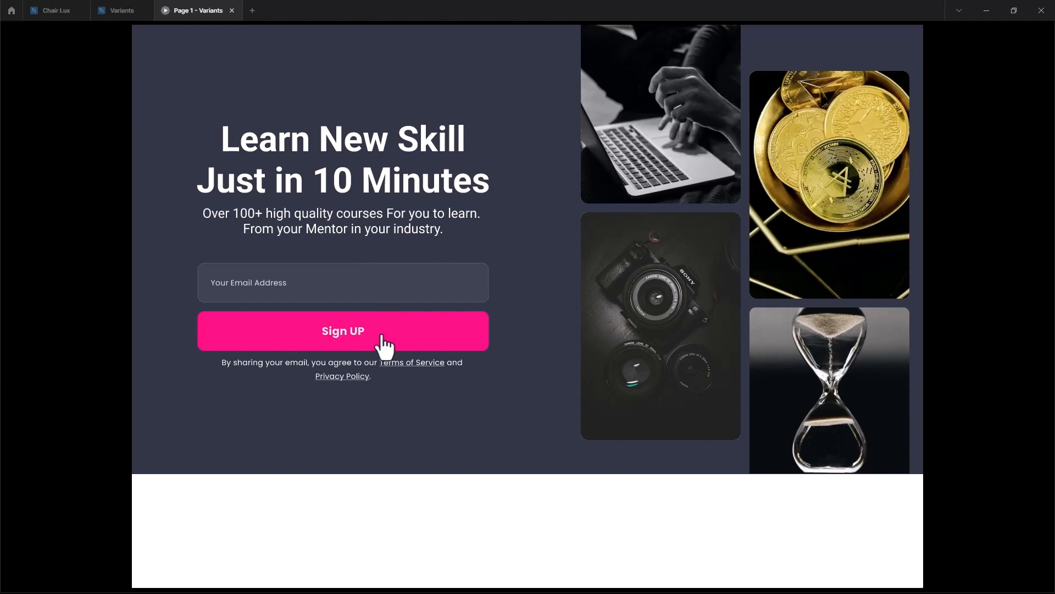
pyautogui.click(383, 339)
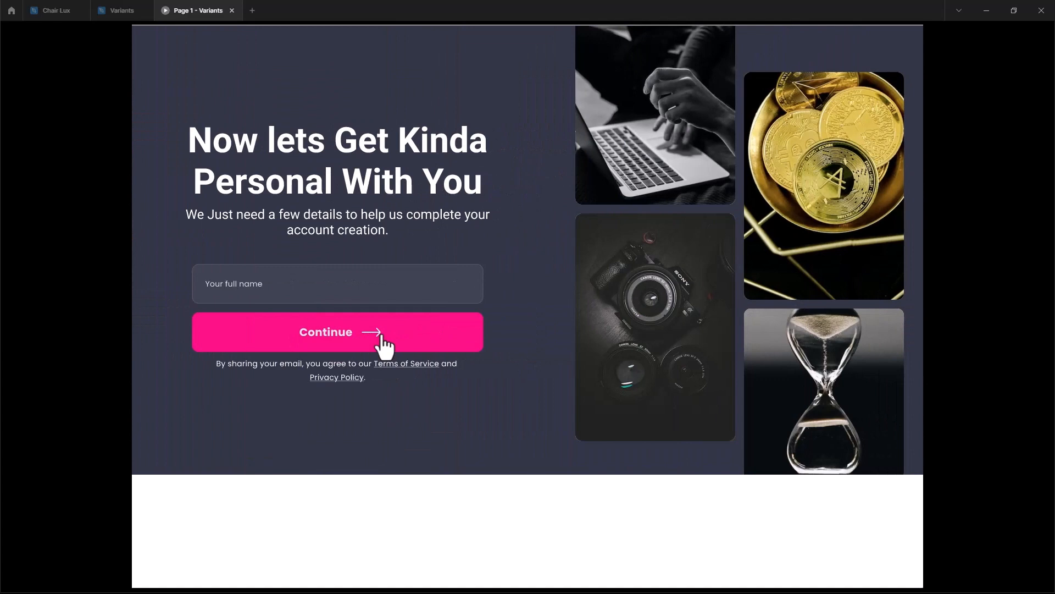
pyautogui.click(383, 339)
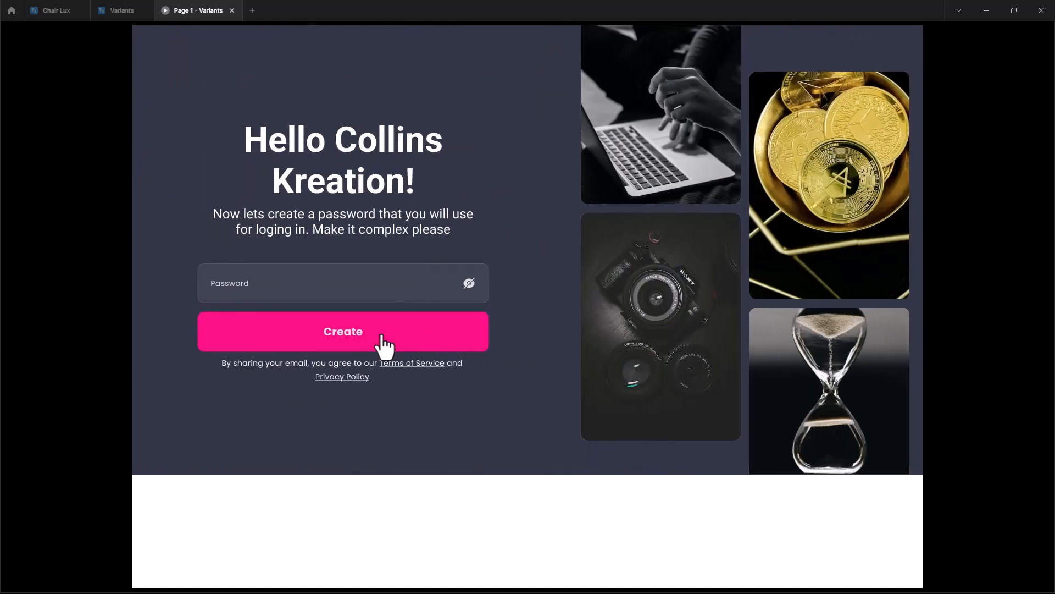